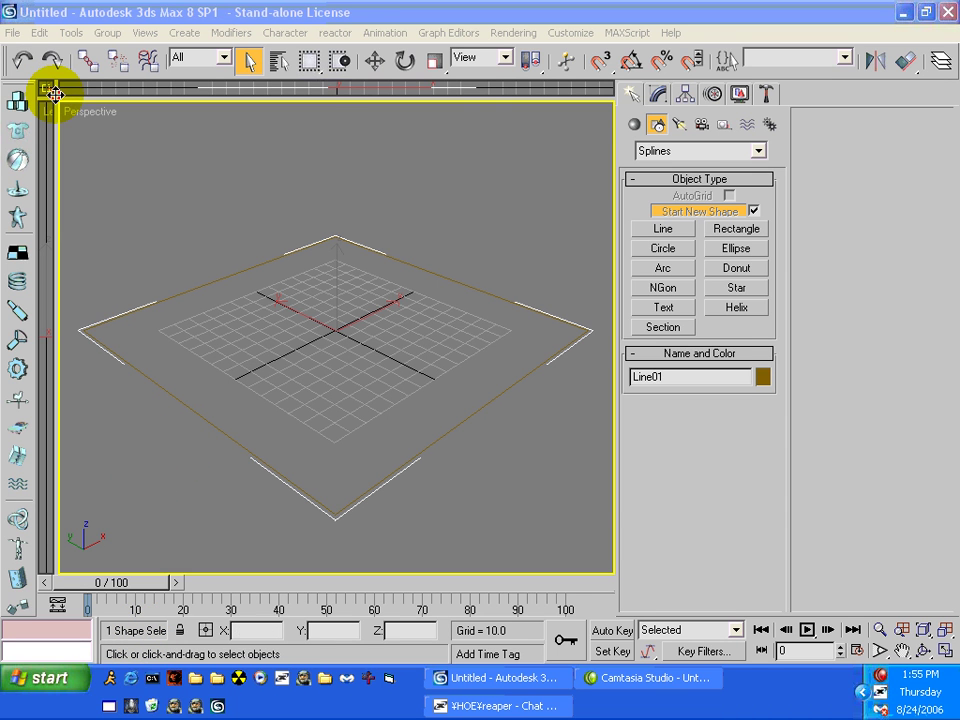
# Step: Maximize the Top viewport, then zoom and pan until the floor rectangle fills it
pyautogui.moveTo(55, 93); pyautogui.dragTo(605, 565)
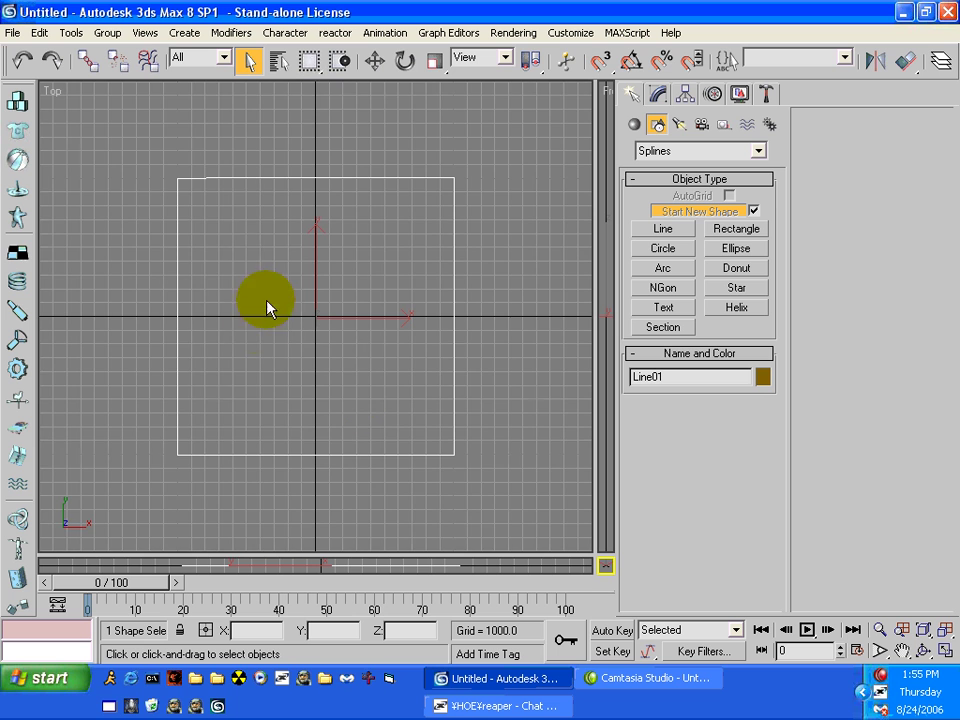
pyautogui.scroll(2, 281, 282)
pyautogui.moveTo(281, 282); pyautogui.dragTo(300, 274, button='middle')
pyautogui.click(663, 228)
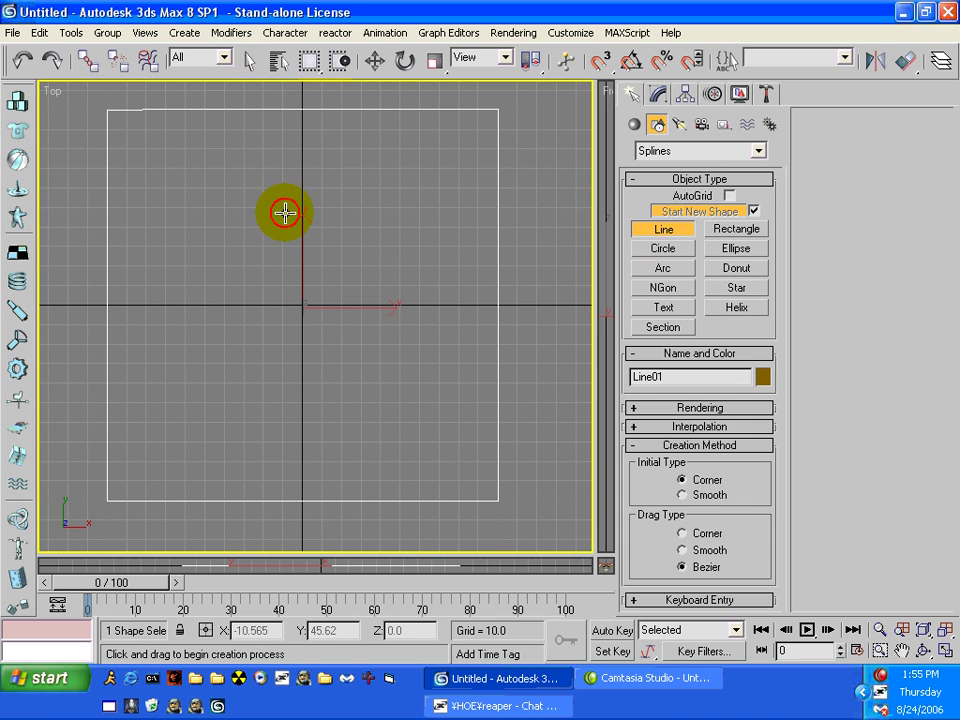
pyautogui.click(171, 162)
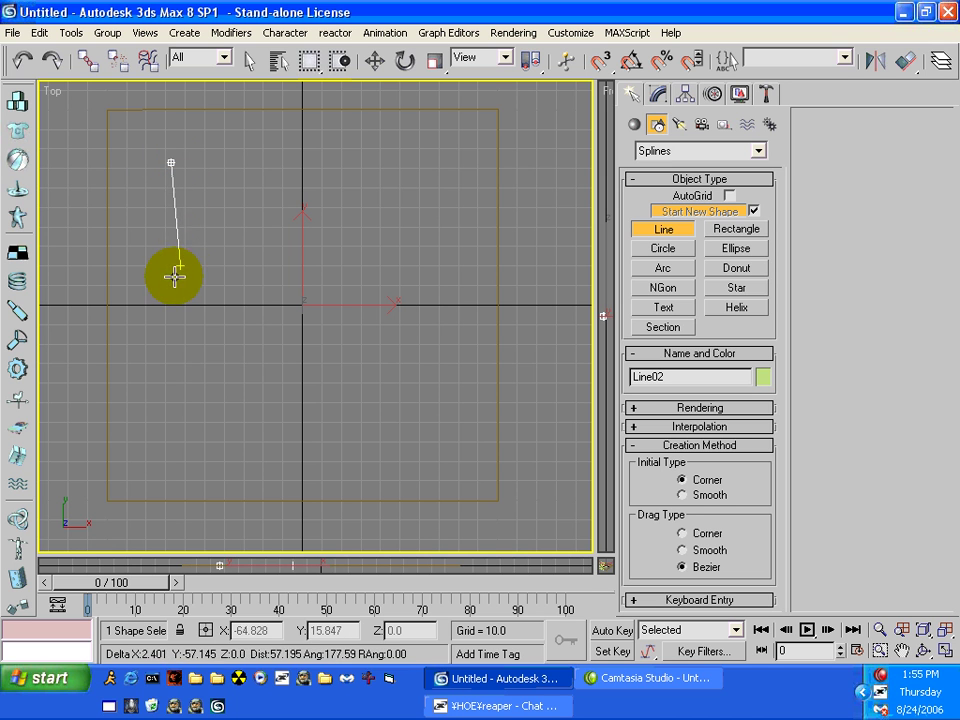
pyautogui.moveTo(167, 287); pyautogui.dragTo(161, 408)
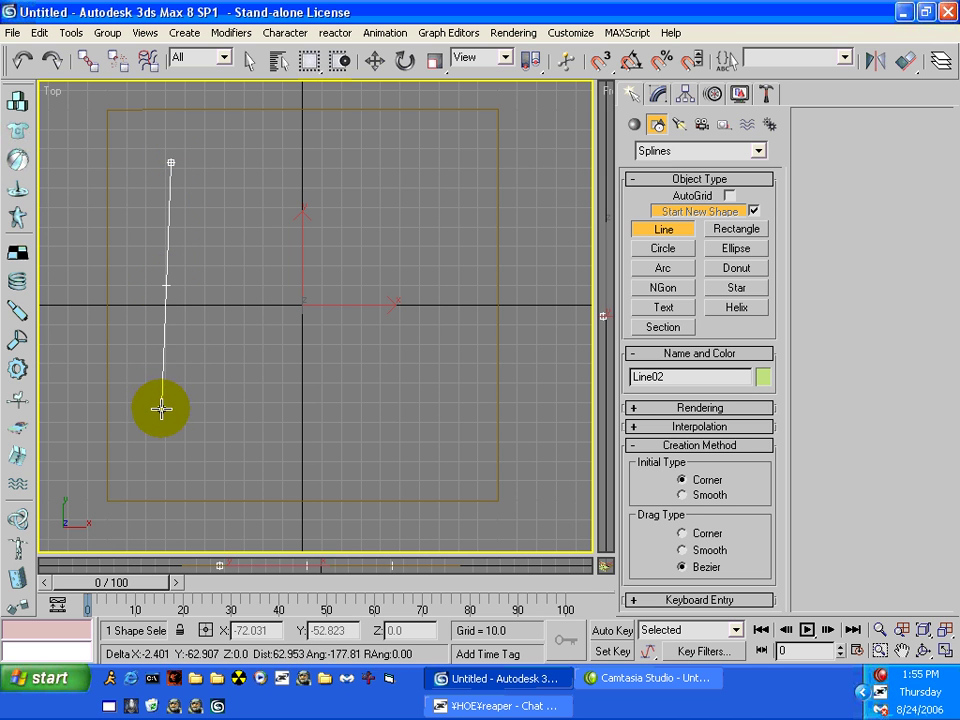
pyautogui.click(161, 410)
pyautogui.click(331, 424)
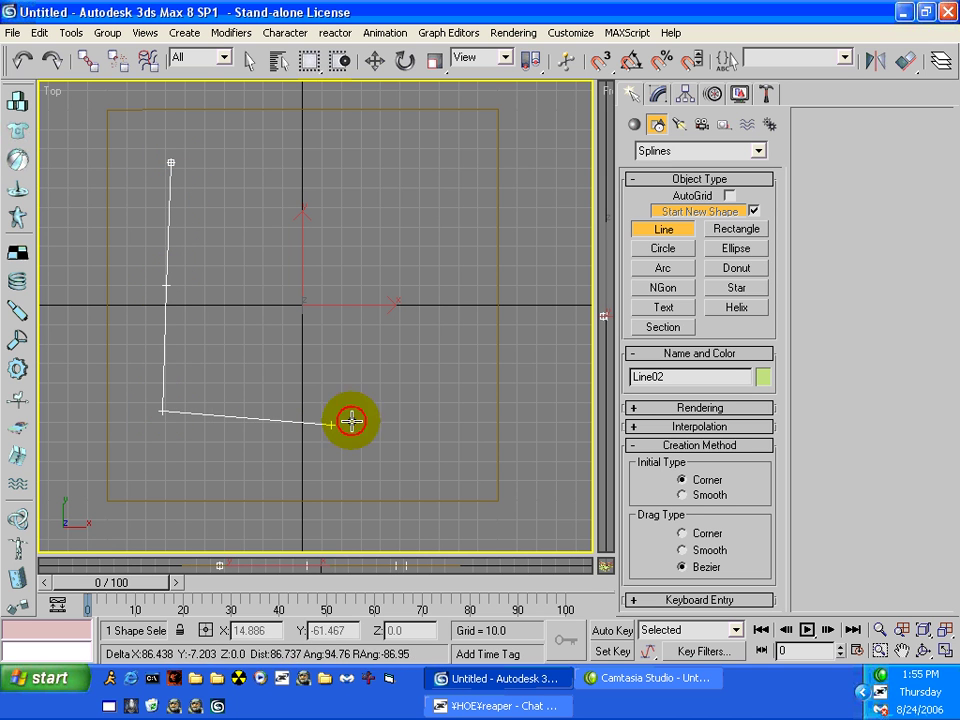
pyautogui.click(426, 406)
pyautogui.click(415, 304)
pyautogui.click(411, 242)
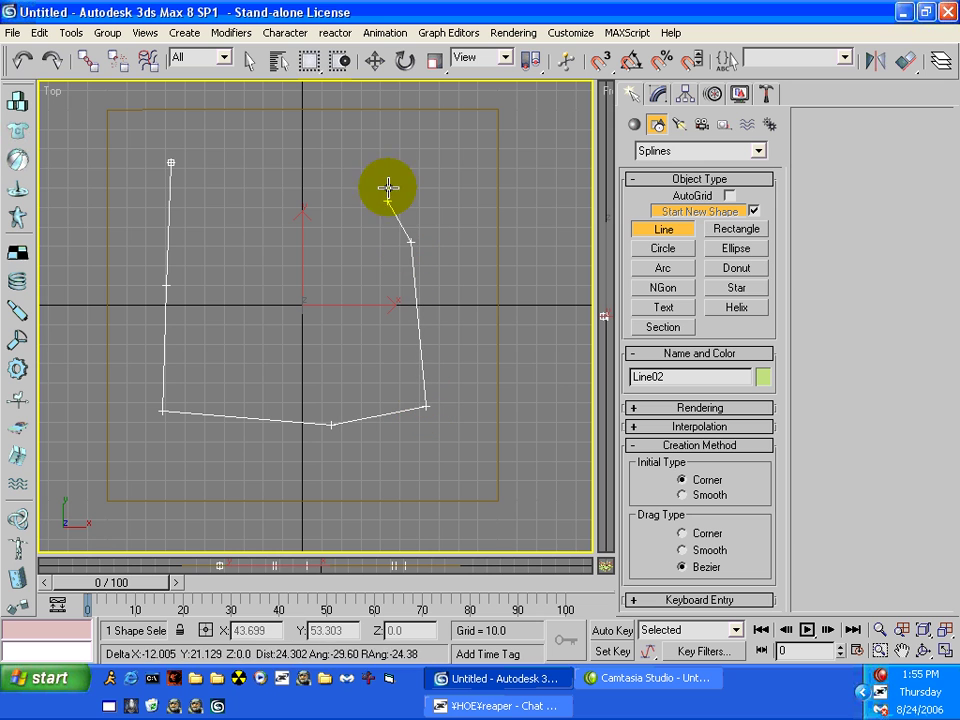
pyautogui.click(168, 162)
pyautogui.click(430, 382)
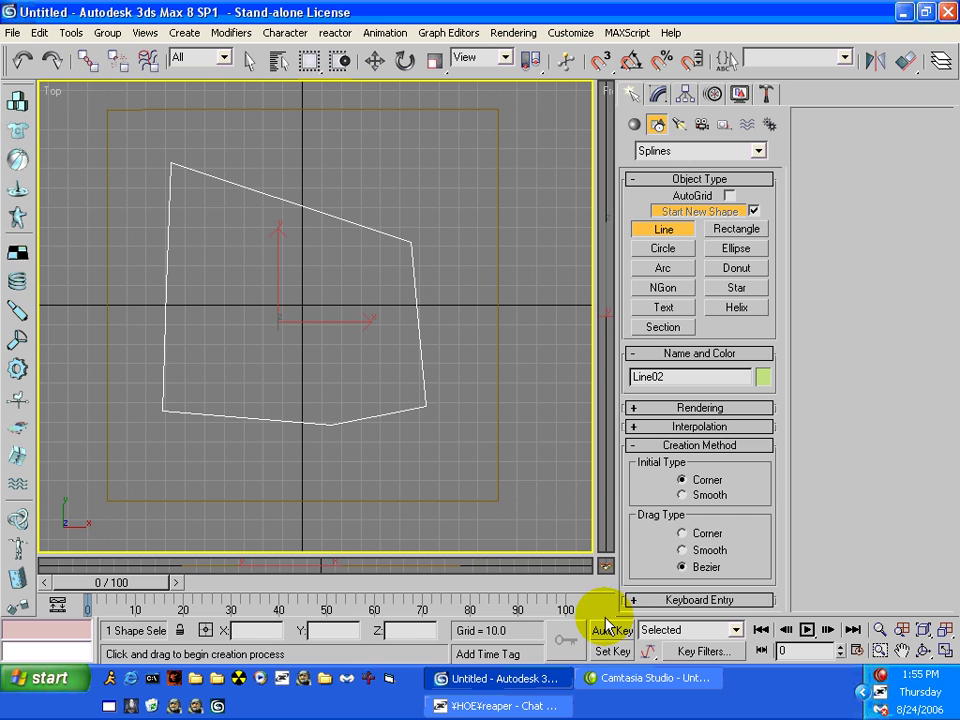
pyautogui.press('Delete')
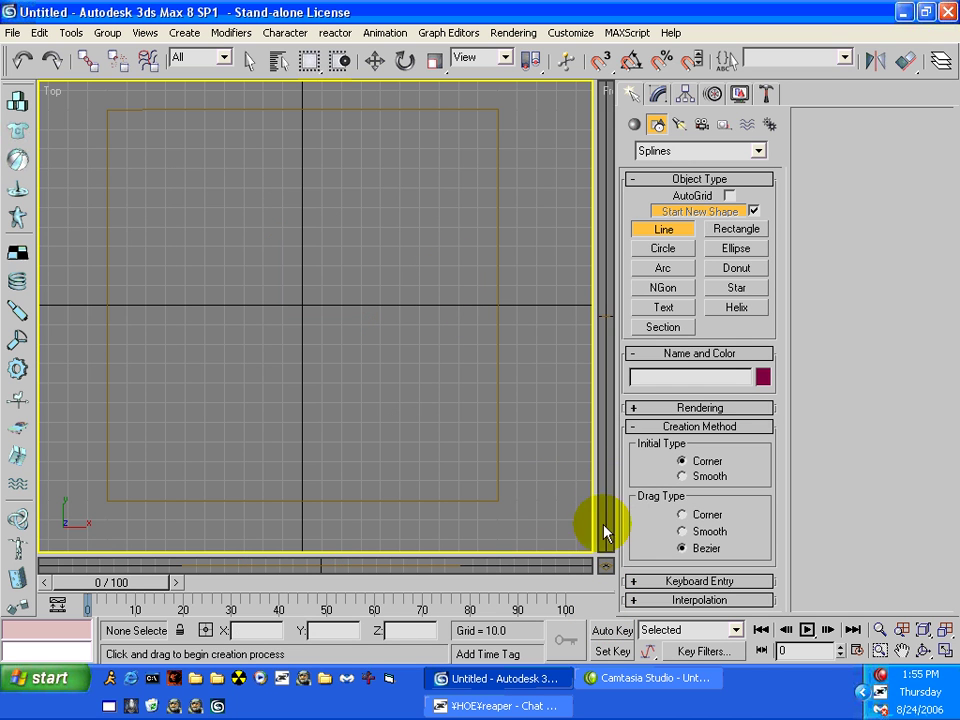
# Step: Maximize and activate the Perspective view, exit the Line tool and dismiss the quad menus
pyautogui.moveTo(597, 566); pyautogui.dragTo(47, 89)
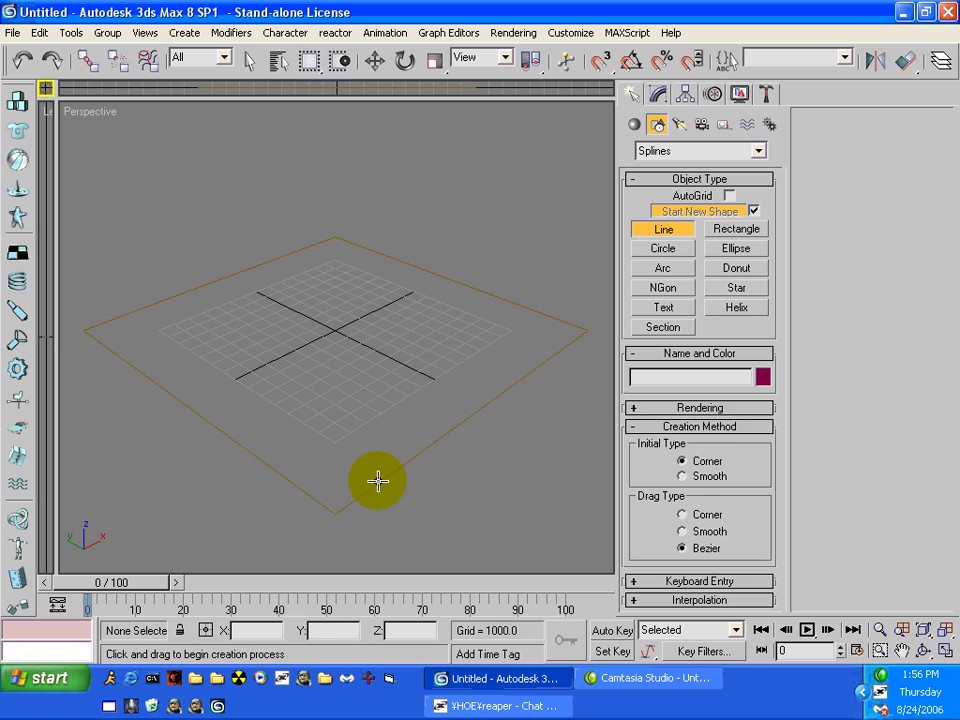
pyautogui.click(377, 481)
pyautogui.rightClick(377, 481)
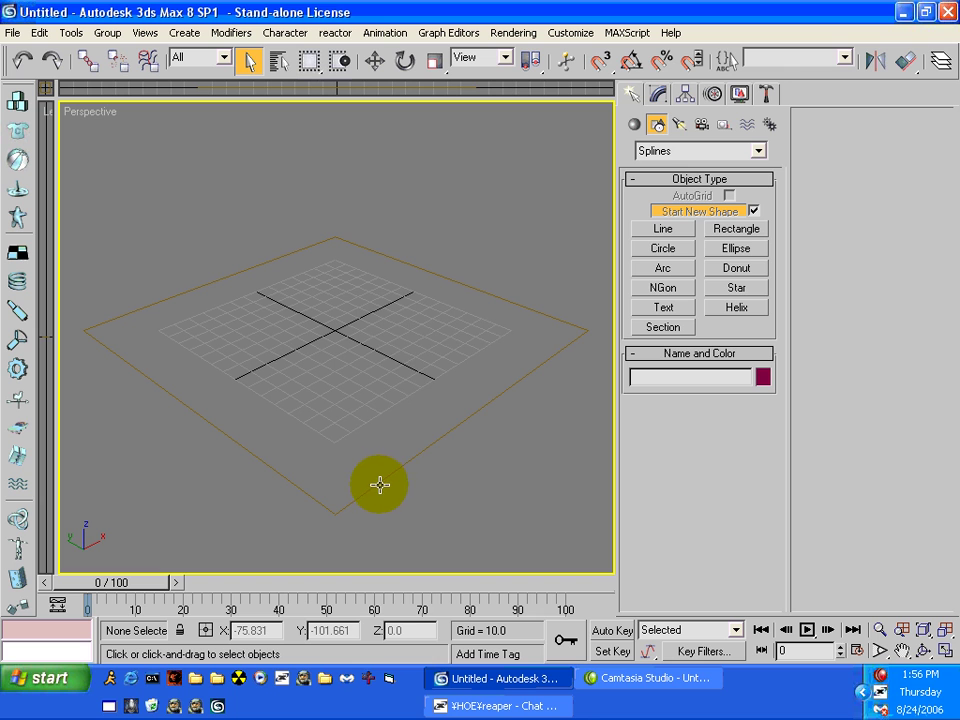
pyautogui.rightClick(380, 484)
pyautogui.click(335, 510)
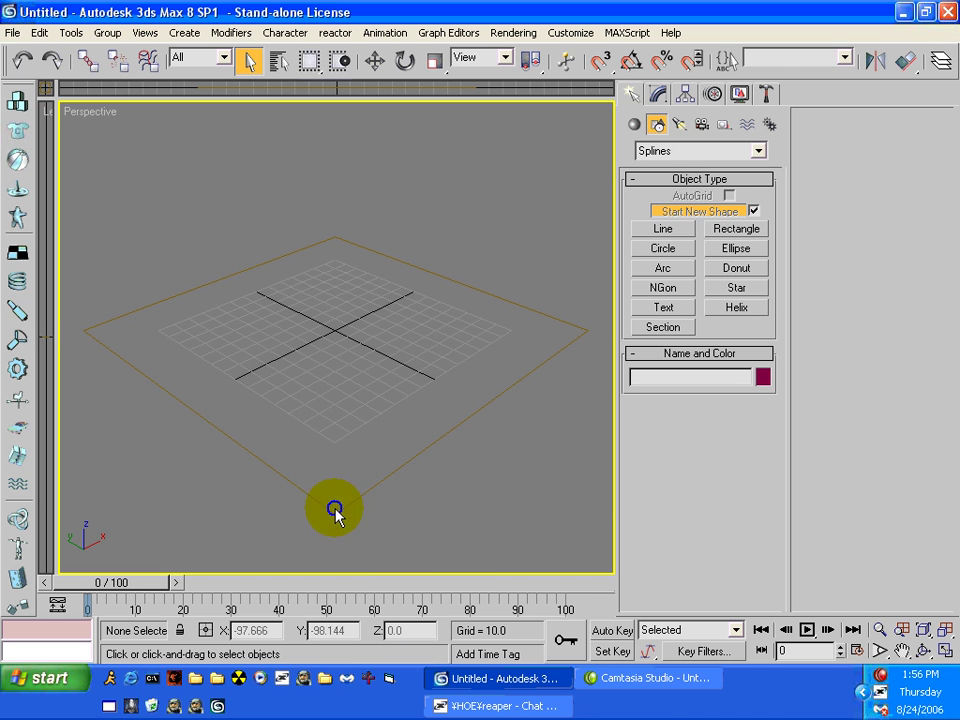
pyautogui.rightClick(333, 511)
pyautogui.click(305, 498)
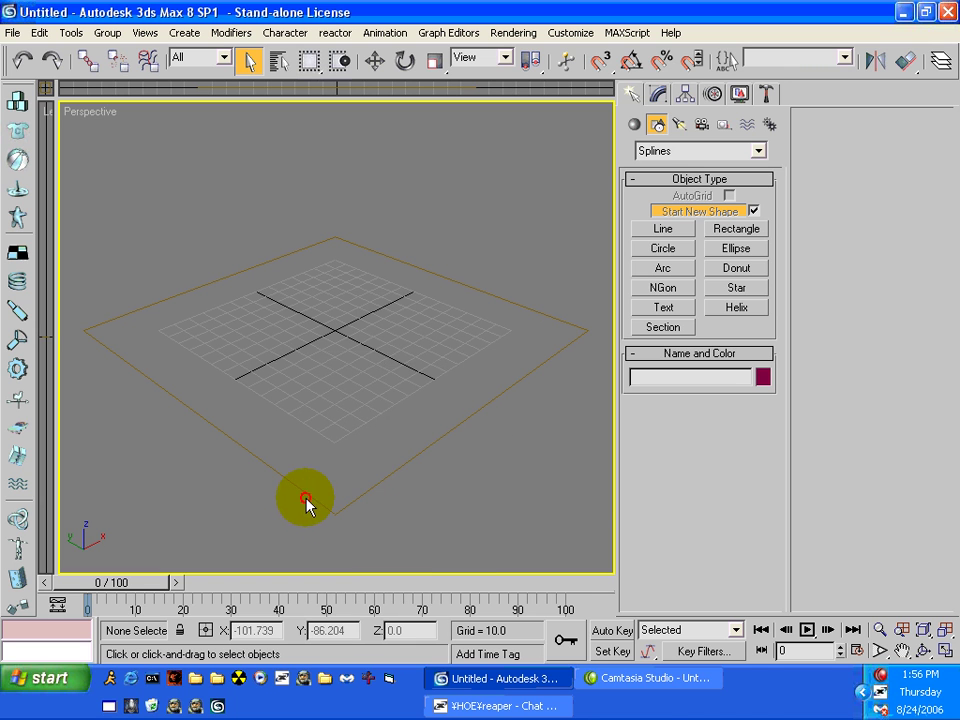
# Step: Convert the floor rectangle Line01 to an Editable Poly
pyautogui.click(316, 514)
pyautogui.rightClick(315, 502)
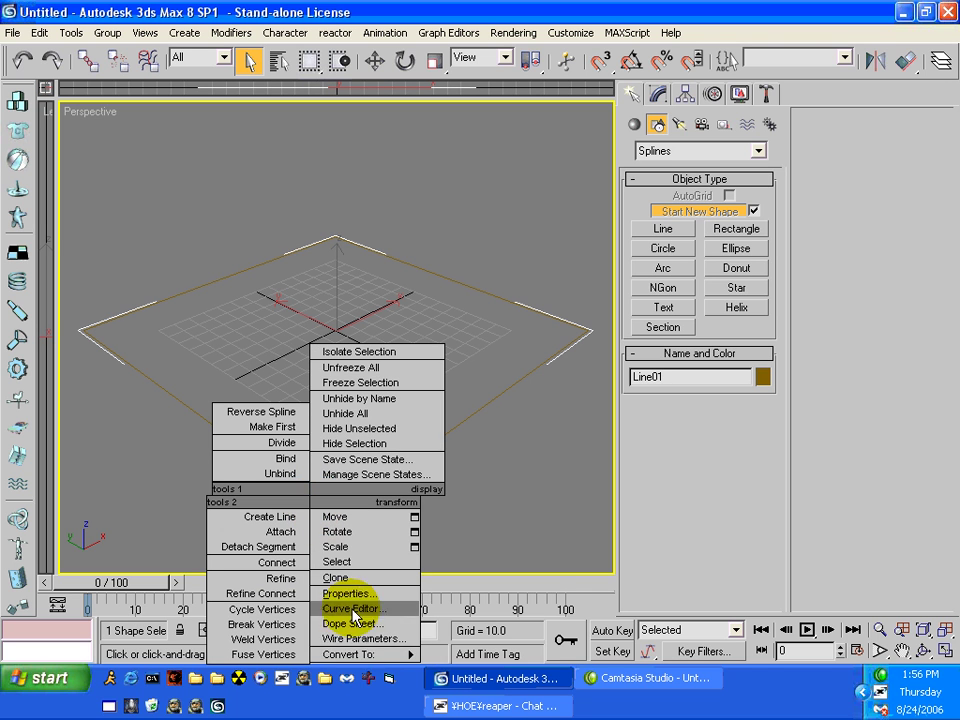
pyautogui.moveTo(369, 654)
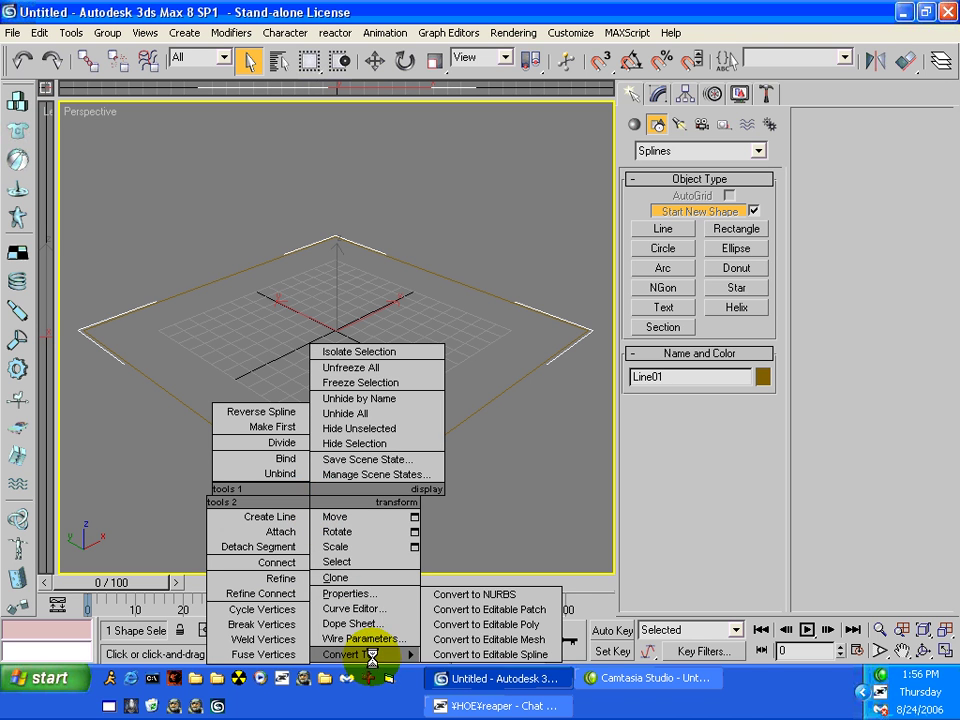
pyautogui.click(500, 624)
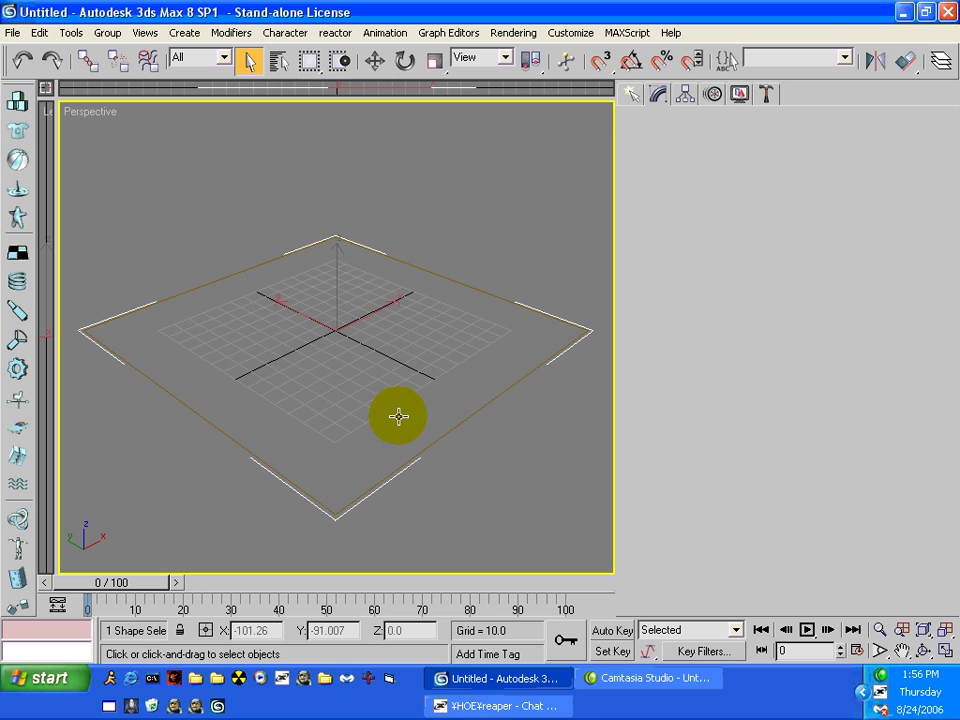
pyautogui.click(720, 359)
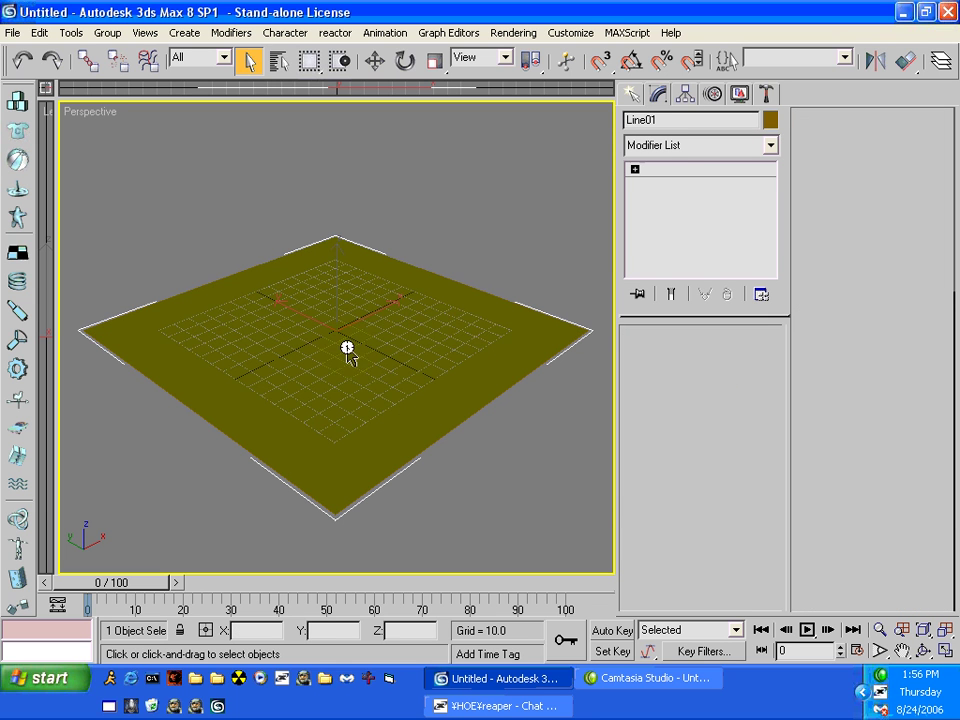
# Step: Extrude the floor polygon slightly upward to give the slab a thin thickness
pyautogui.click(340, 352)
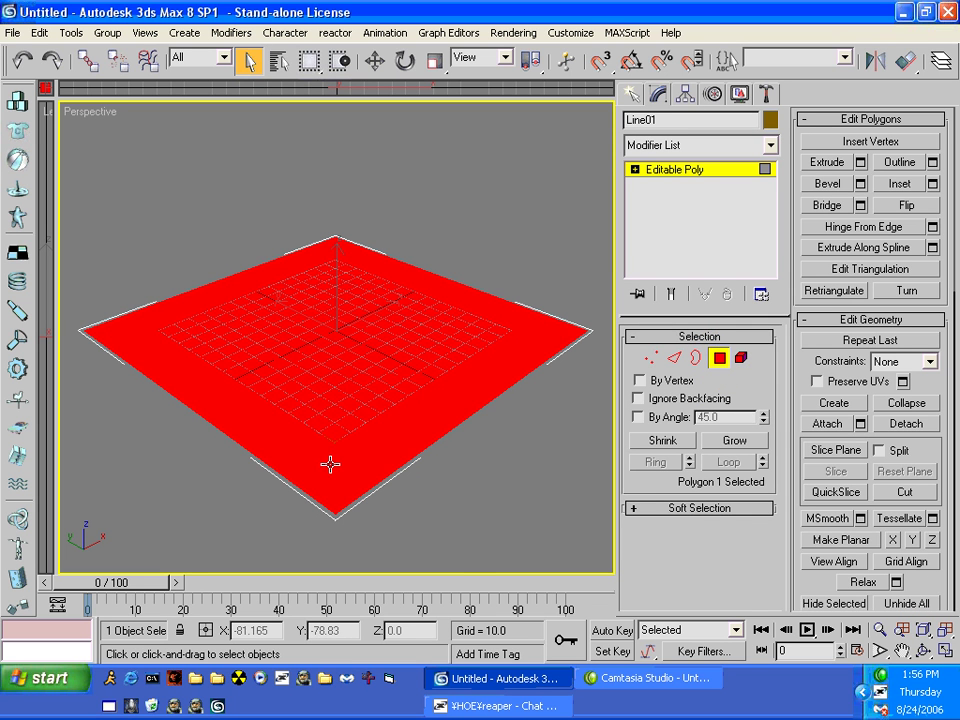
pyautogui.keyDown('alt'); pyautogui.moveTo(330, 464); pyautogui.dragTo(349, 415, button='middle'); pyautogui.keyUp('alt')
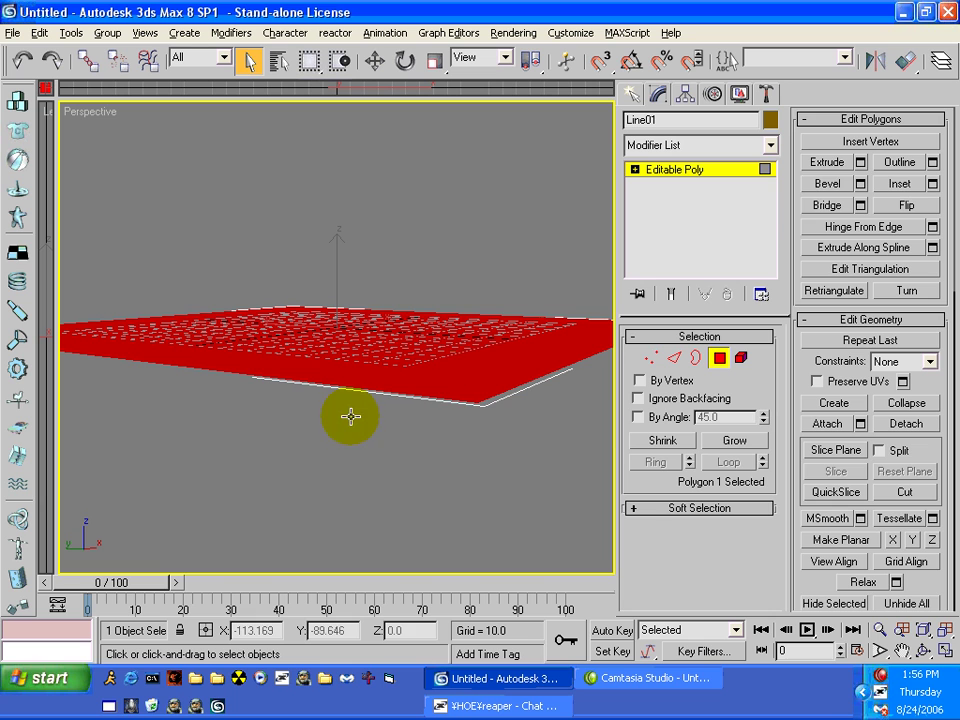
pyautogui.click(827, 162)
pyautogui.moveTo(507, 330); pyautogui.dragTo(504, 326)
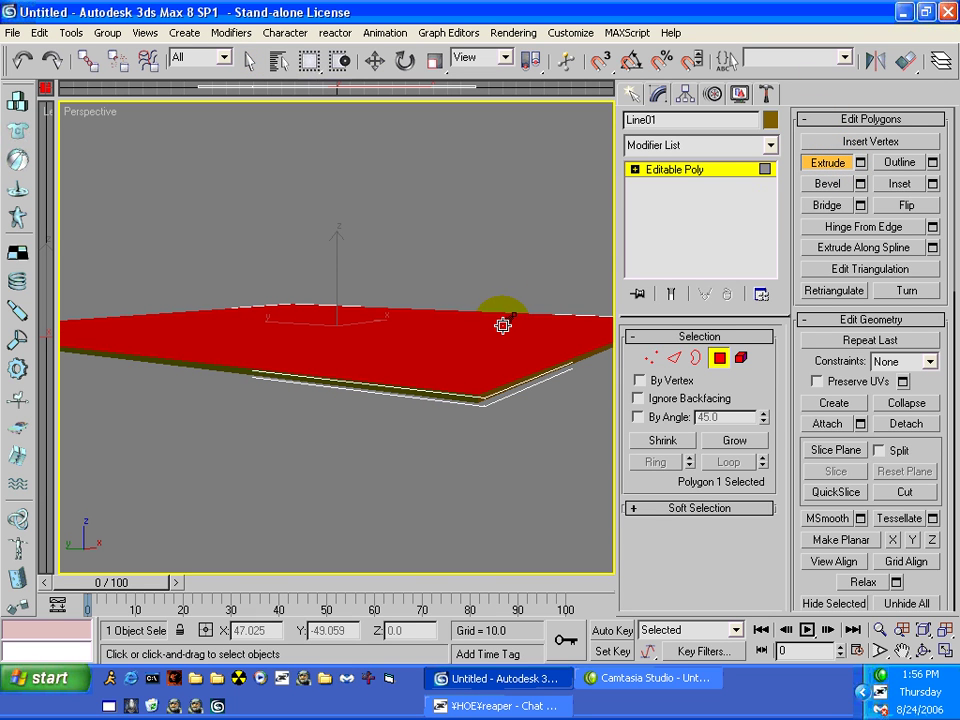
pyautogui.moveTo(500, 327); pyautogui.dragTo(498, 327)
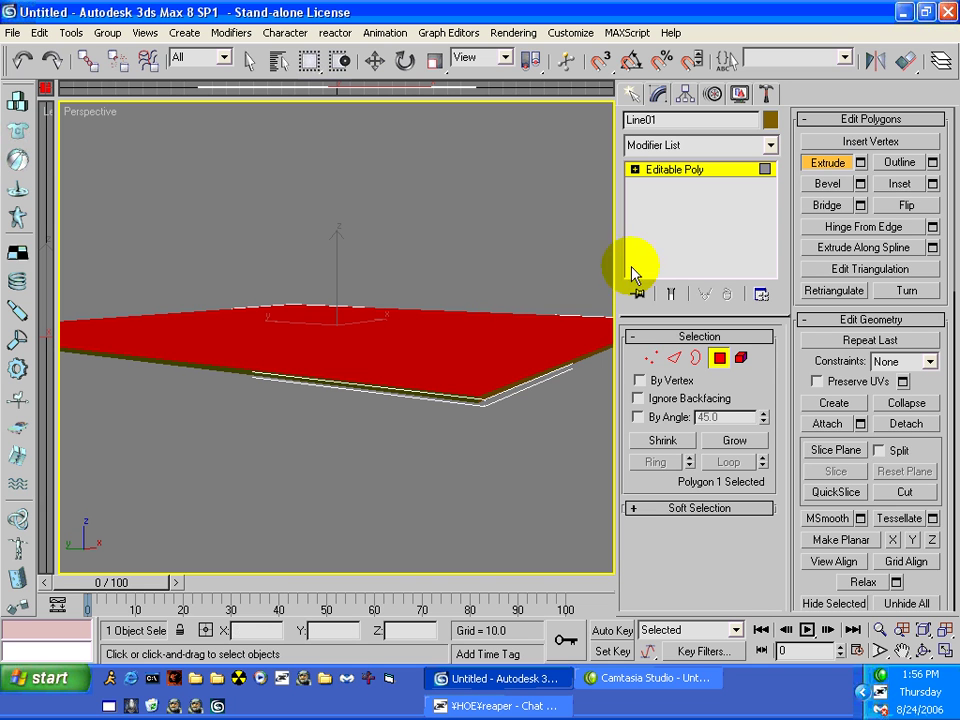
pyautogui.keyDown('alt'); pyautogui.moveTo(509, 290); pyautogui.dragTo(396, 285, button='middle'); pyautogui.keyUp('alt')
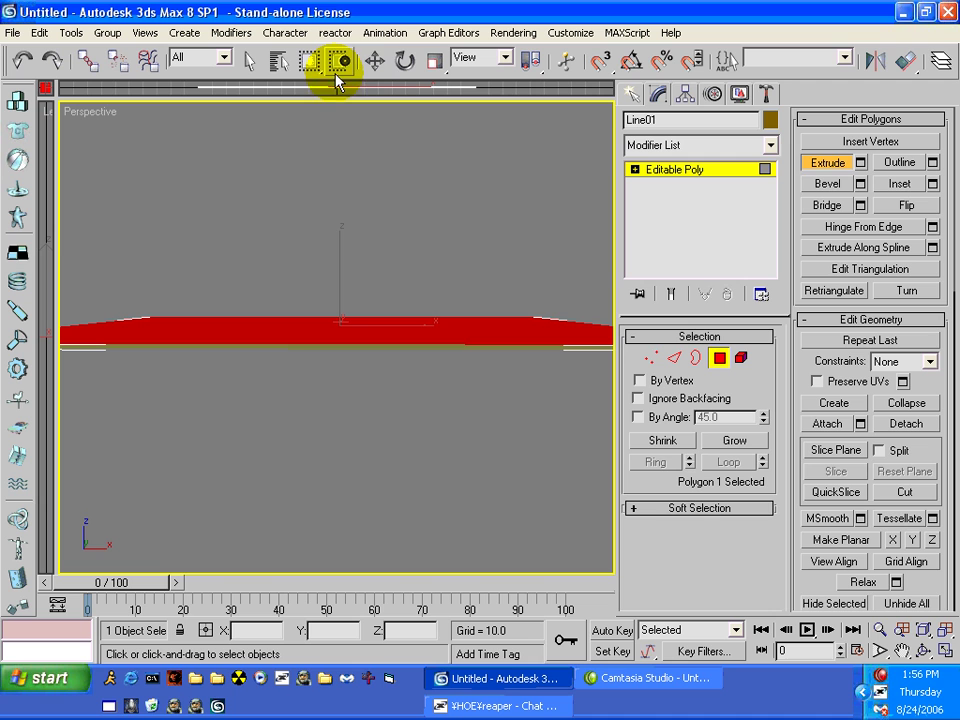
# Step: Clone the floor face downward as a new element of Line01 and flip its normals
pyautogui.click(375, 62)
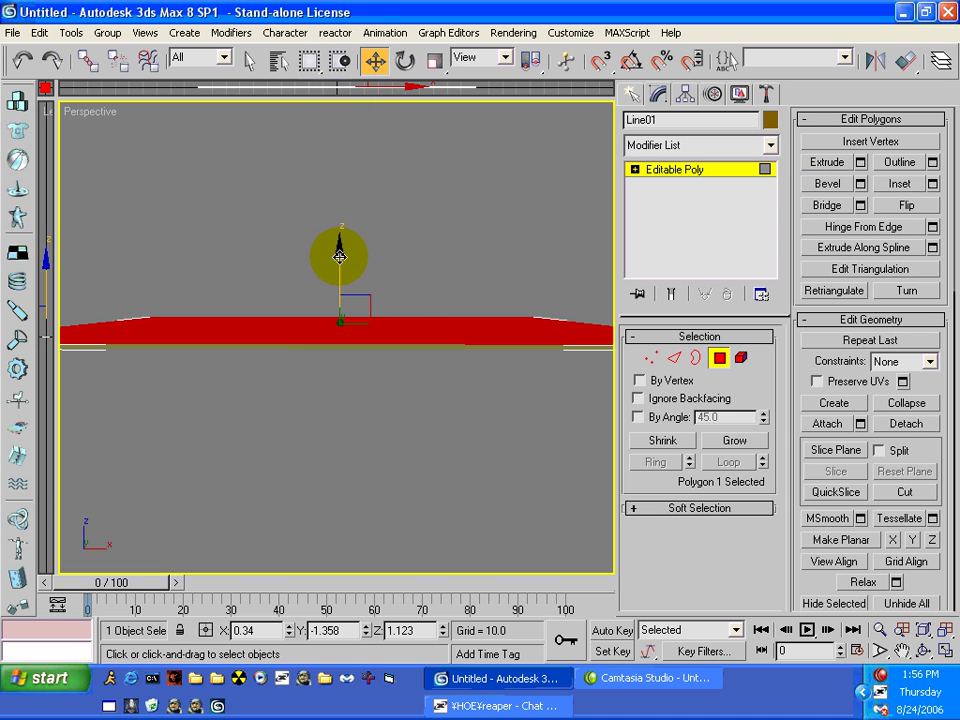
pyautogui.moveTo(339, 257); pyautogui.dragTo(333, 257)
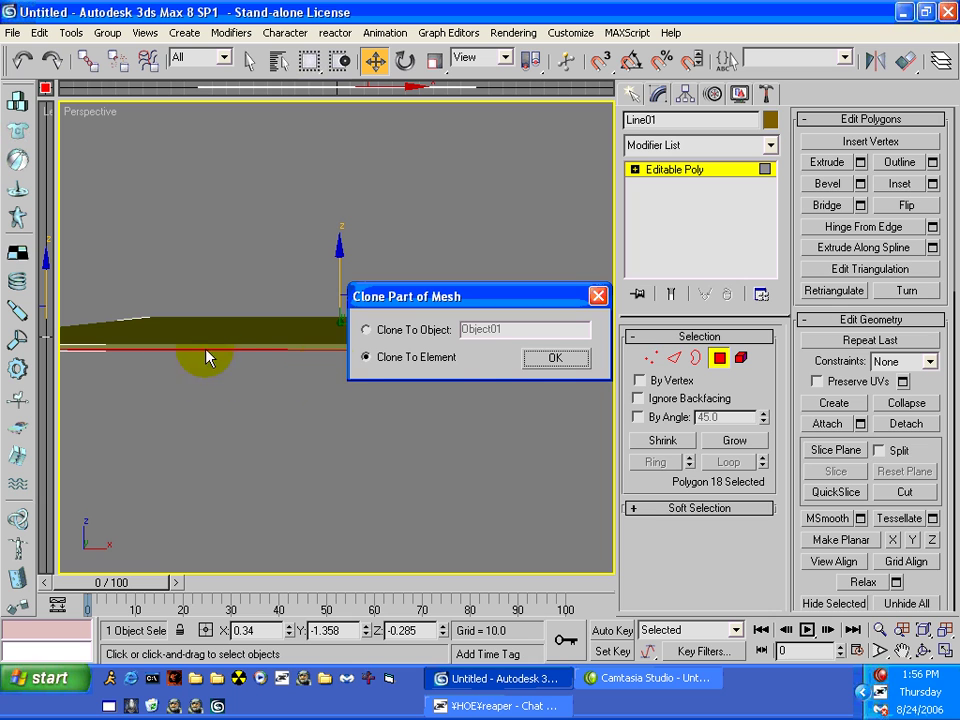
pyautogui.click(540, 362)
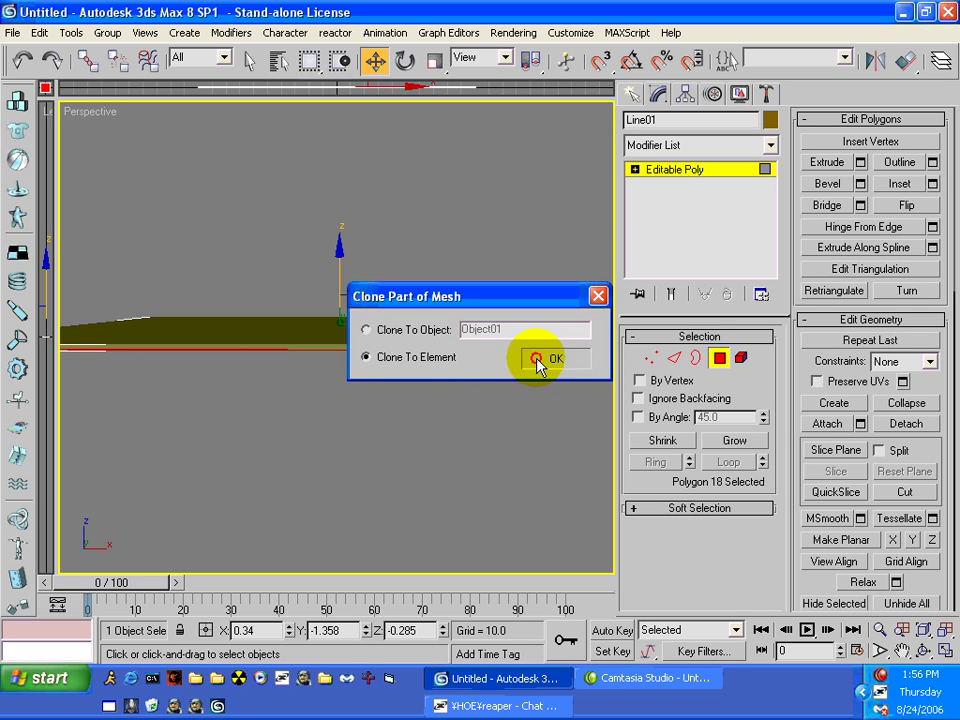
pyautogui.click(913, 203)
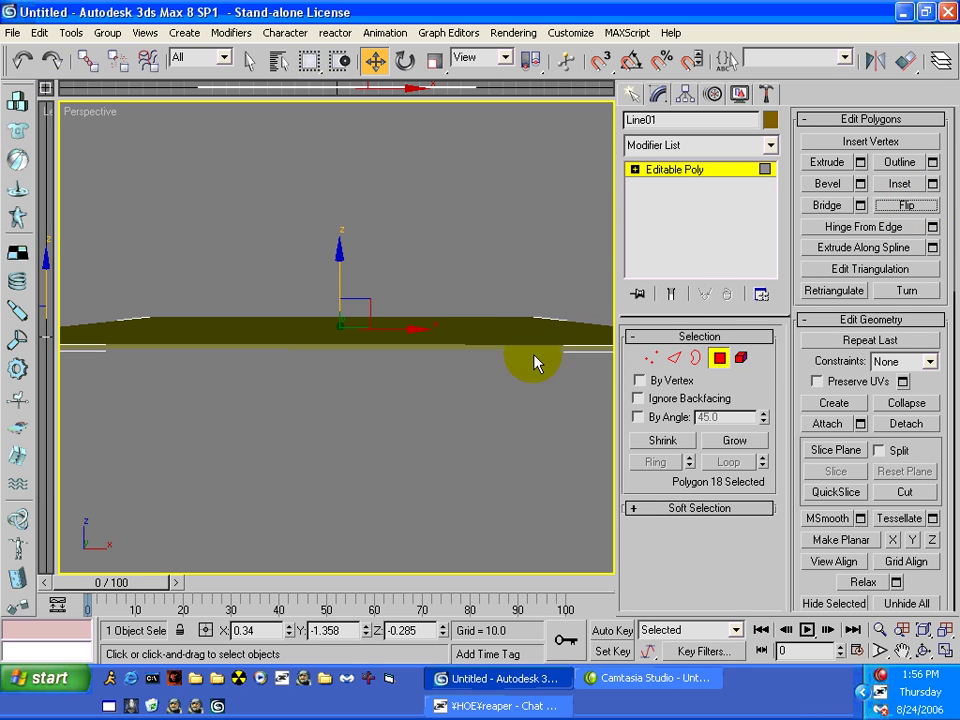
# Step: Box-select all of the slab's vertices in a maximized Front view
pyautogui.click(648, 358)
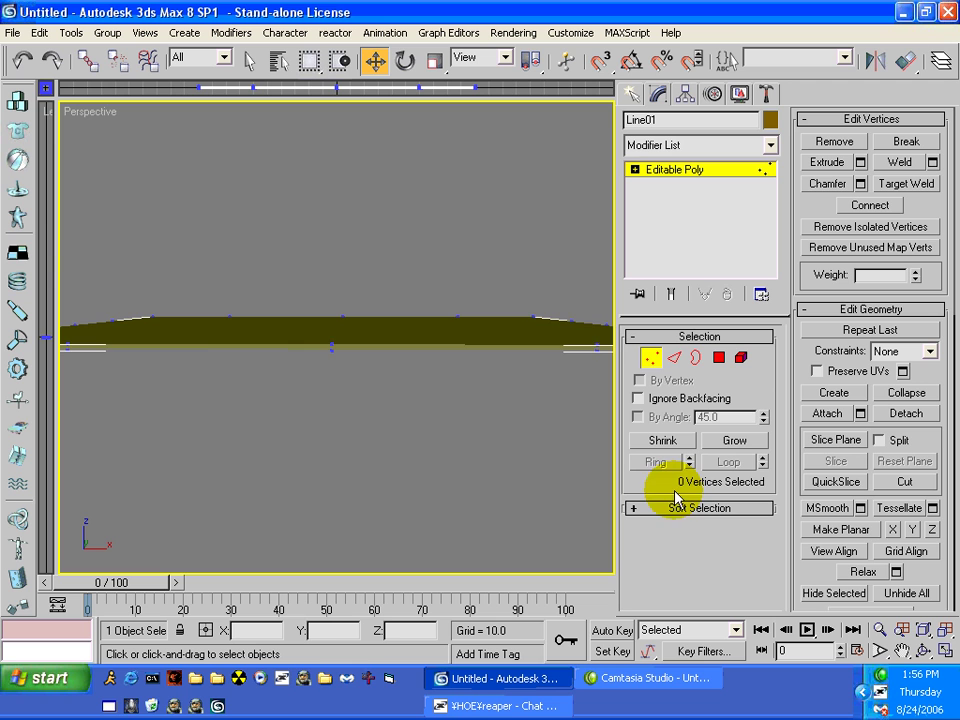
pyautogui.scroll(-2, 230, 405)
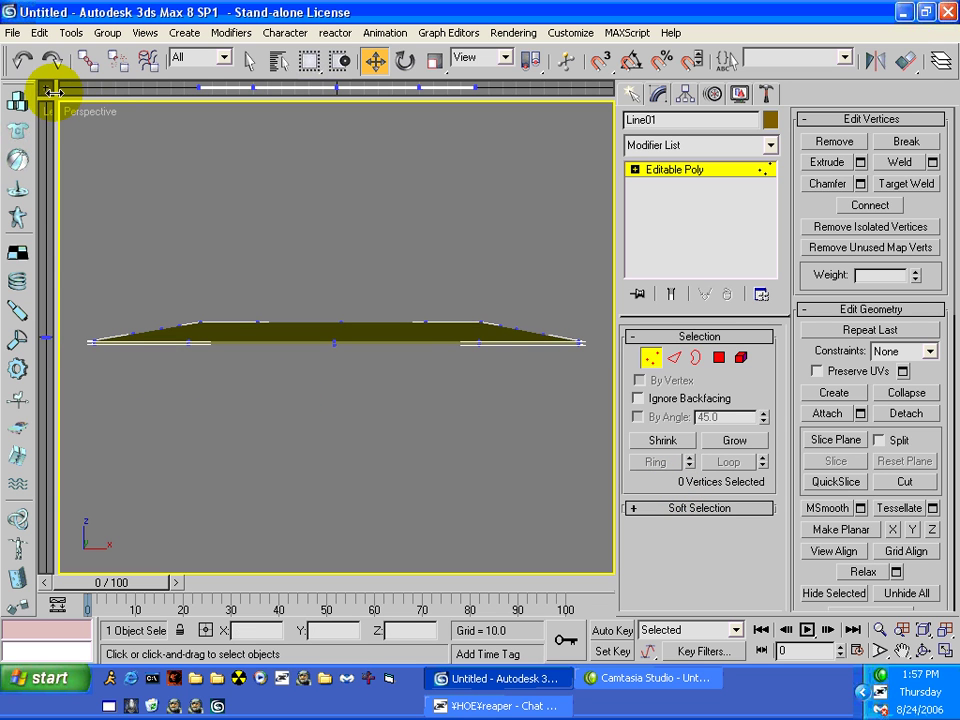
pyautogui.moveTo(54, 93); pyautogui.dragTo(32, 630)
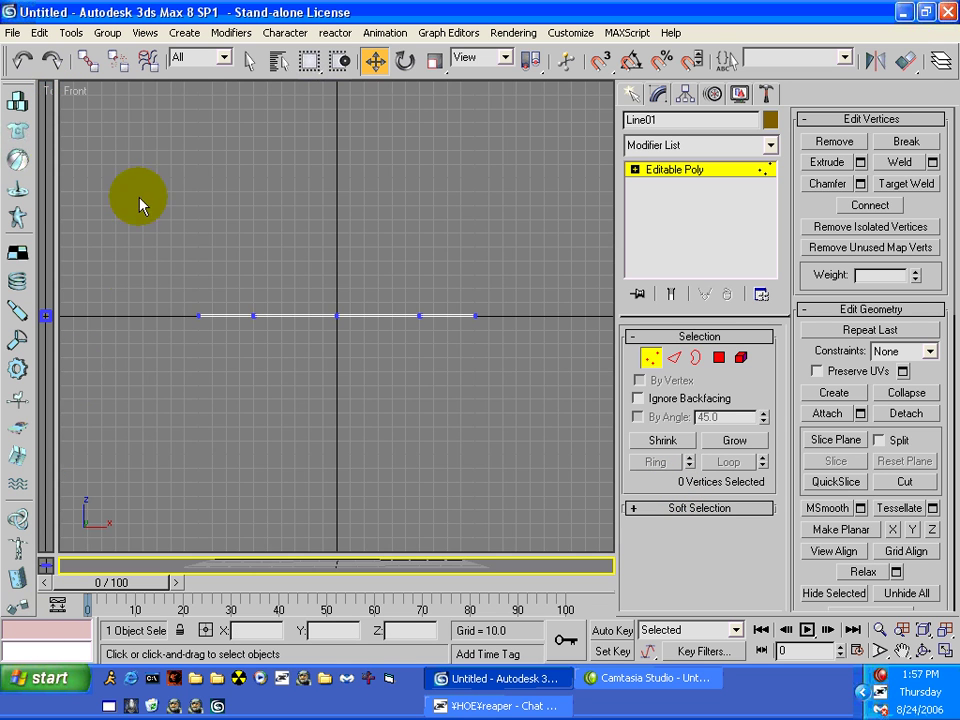
pyautogui.middleClick(205, 328)
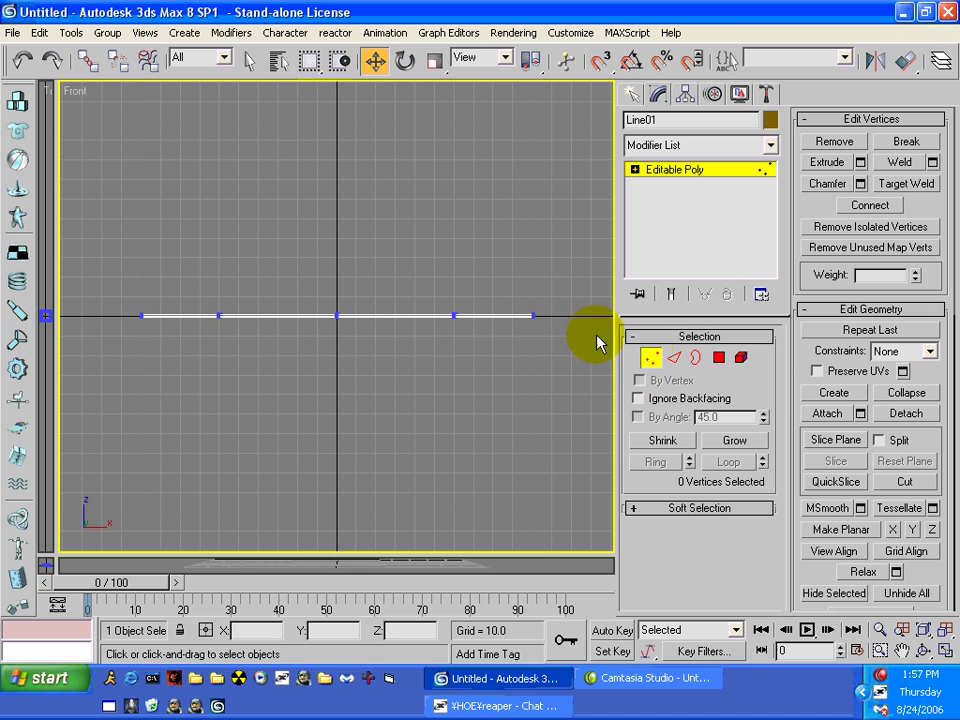
pyautogui.moveTo(128, 317); pyautogui.dragTo(582, 424)
# Step: Weld the selected vertices with a 10.0 threshold, merging 32 down to 16
pyautogui.moveTo(58, 557); pyautogui.dragTo(64, 45)
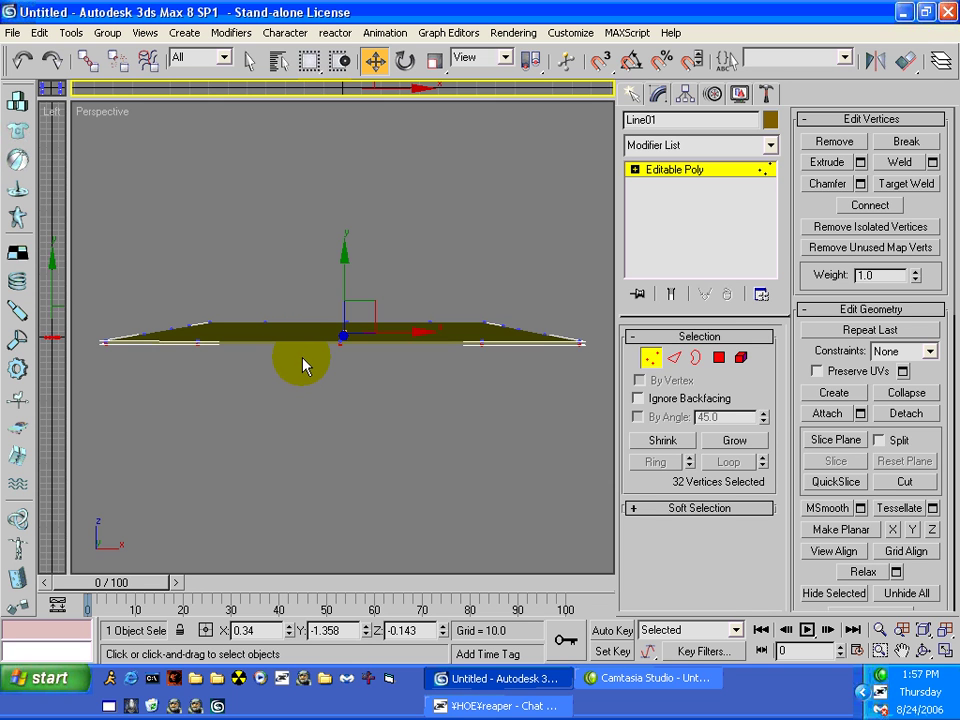
pyautogui.moveTo(306, 364)
pyautogui.keyDown('alt'); pyautogui.mouseDown(button='middle')
pyautogui.moveTo(302, 233)
pyautogui.moveTo(343, 326)
pyautogui.moveTo(388, 375)
pyautogui.moveTo(297, 358)
pyautogui.moveTo(306, 340)
pyautogui.mouseUp(button='middle'); pyautogui.keyUp('alt')
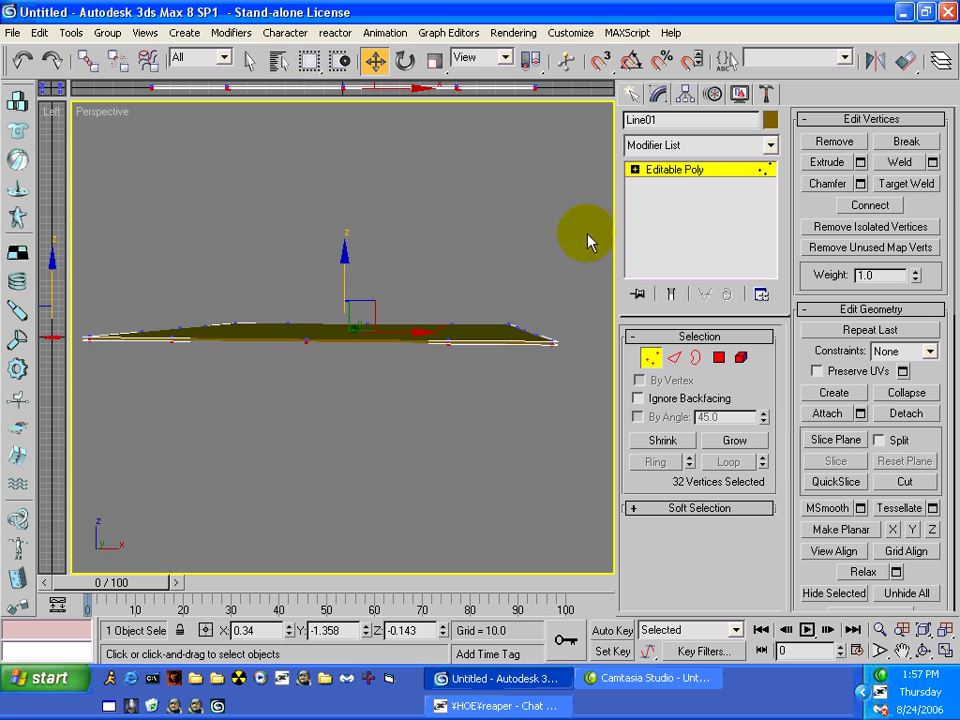
pyautogui.click(932, 162)
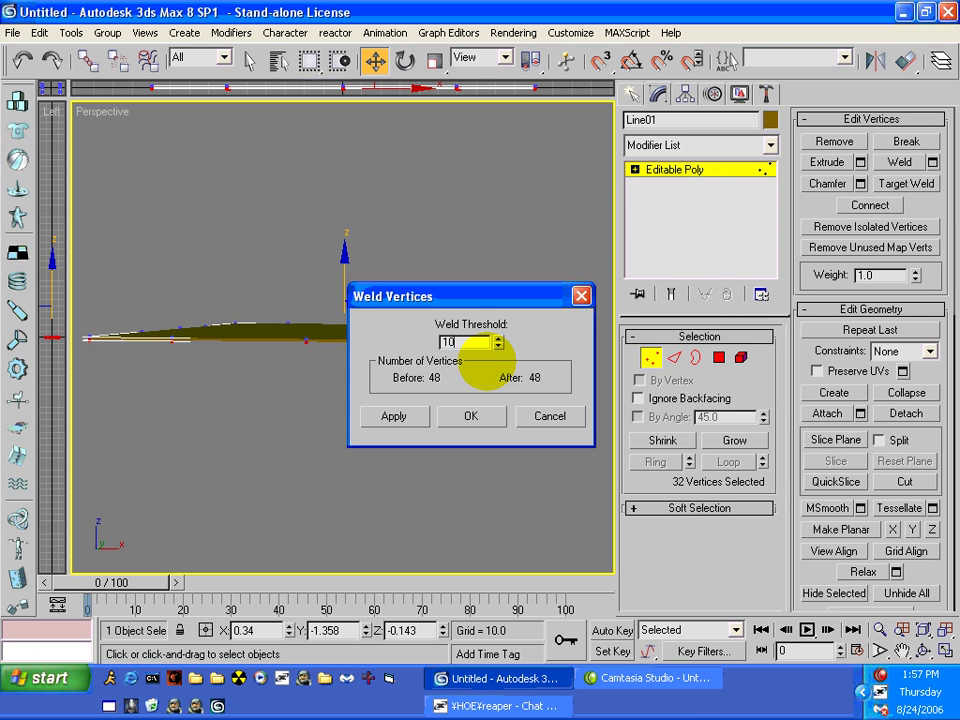
pyautogui.write('10')
pyautogui.click(410, 414)
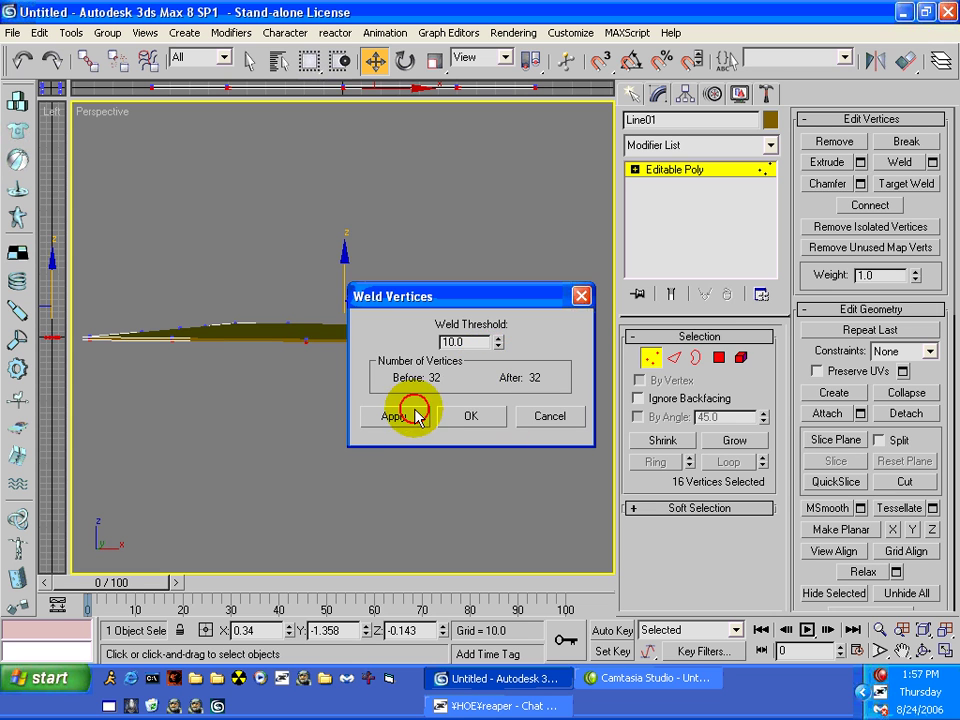
# Step: Keep the weld result, then select every polygon of the slab at Polygon level
pyautogui.click(484, 420)
pyautogui.click(326, 326)
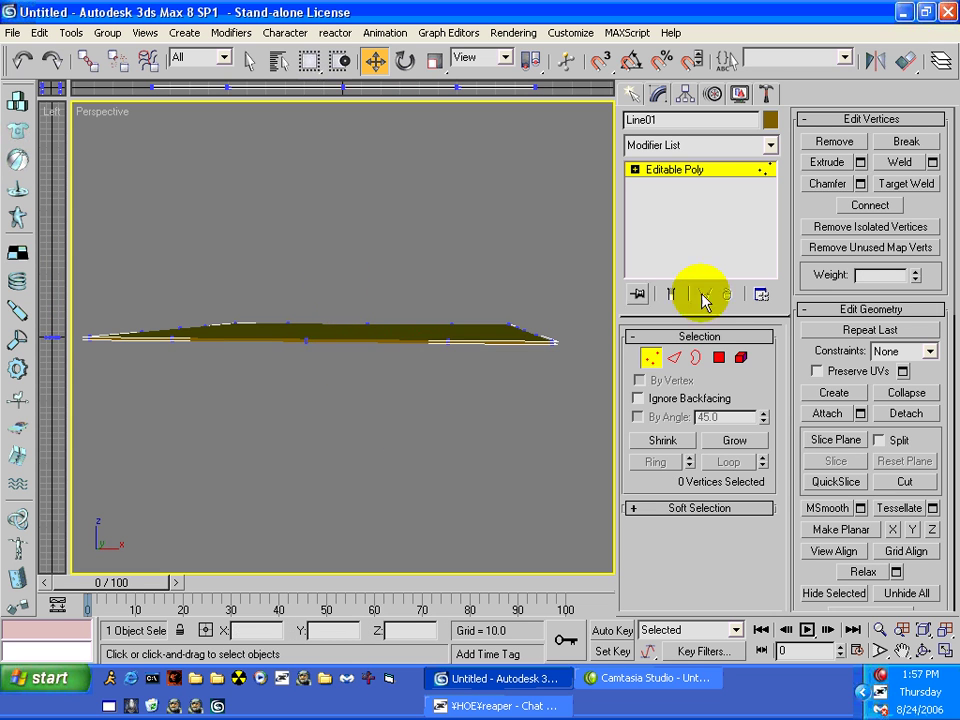
pyautogui.click(720, 358)
pyautogui.keyDown('alt'); pyautogui.moveTo(369, 429); pyautogui.dragTo(193, 288, button='middle'); pyautogui.keyUp('alt')
pyautogui.press('F2')
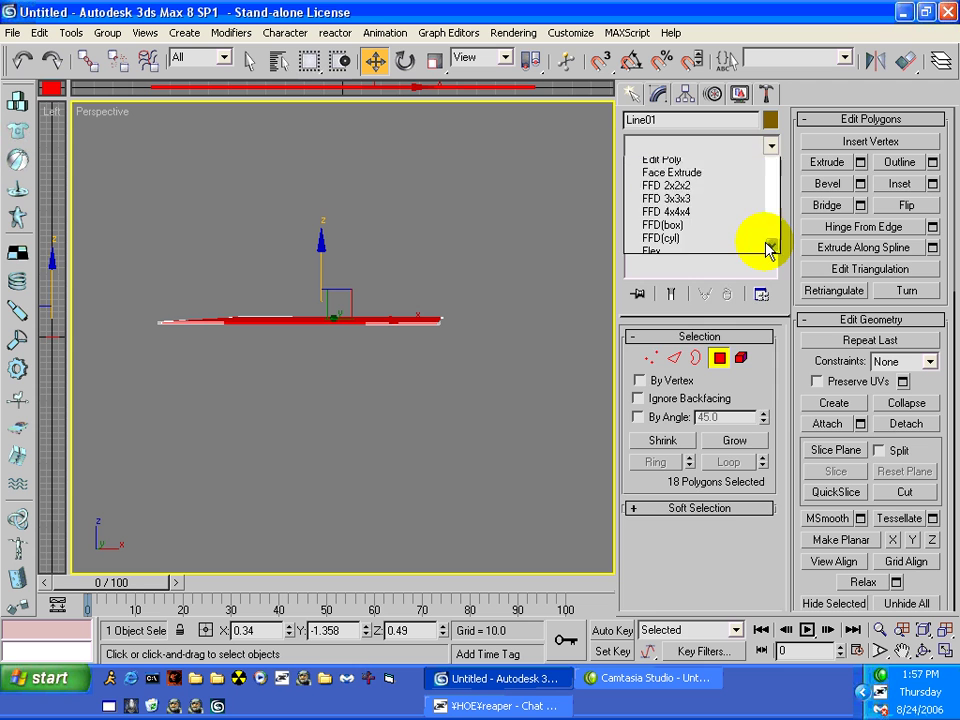
# Step: Add an STL Check modifier, confirm it reports No Errors, then switch the check off
pyautogui.moveTo(767, 253); pyautogui.dragTo(767, 555)
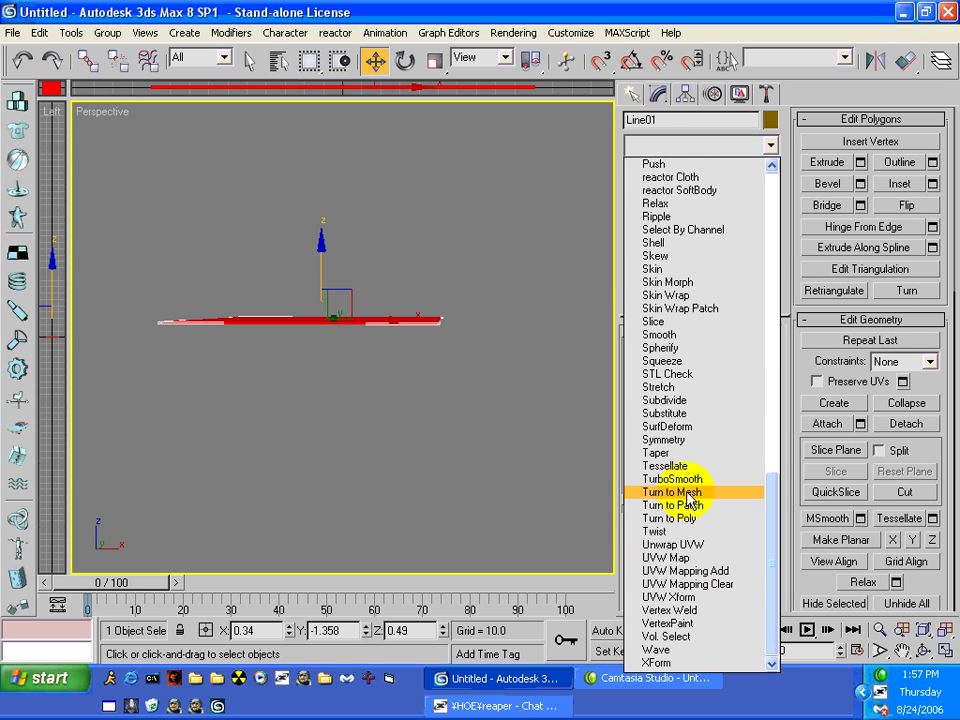
pyautogui.press('Return')
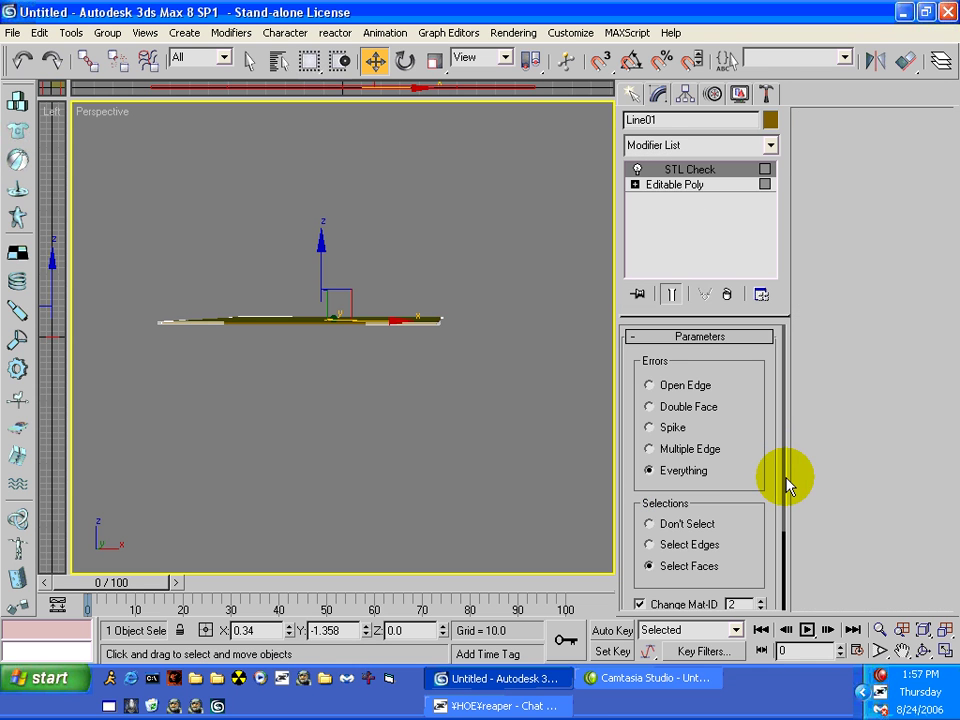
pyautogui.moveTo(785, 485); pyautogui.dragTo(690, 435)
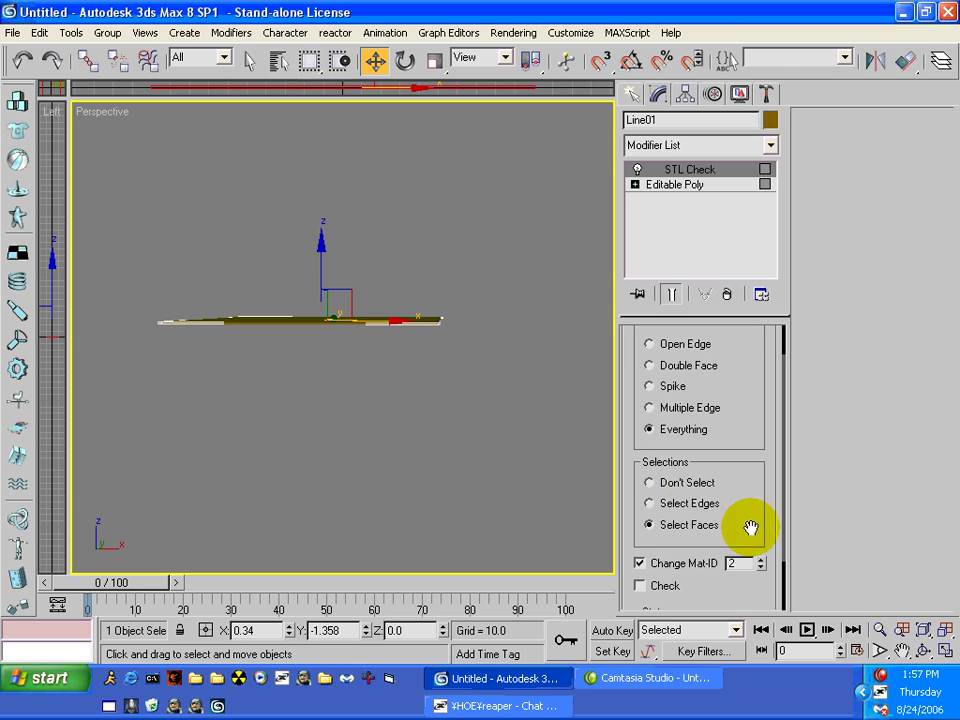
pyautogui.click(640, 586)
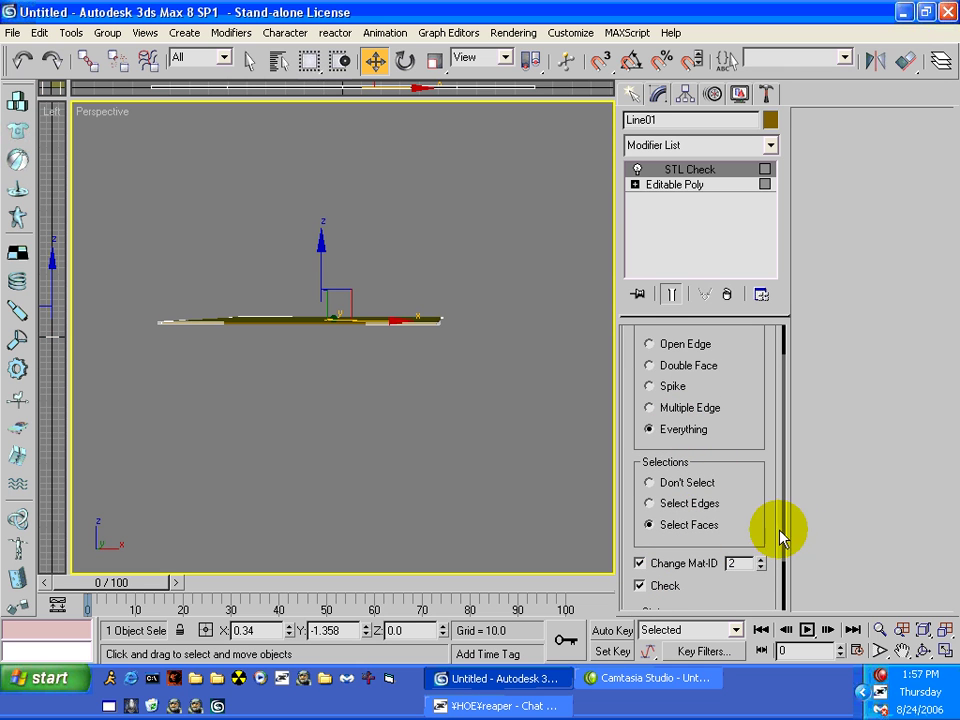
pyautogui.moveTo(785, 532); pyautogui.dragTo(789, 572)
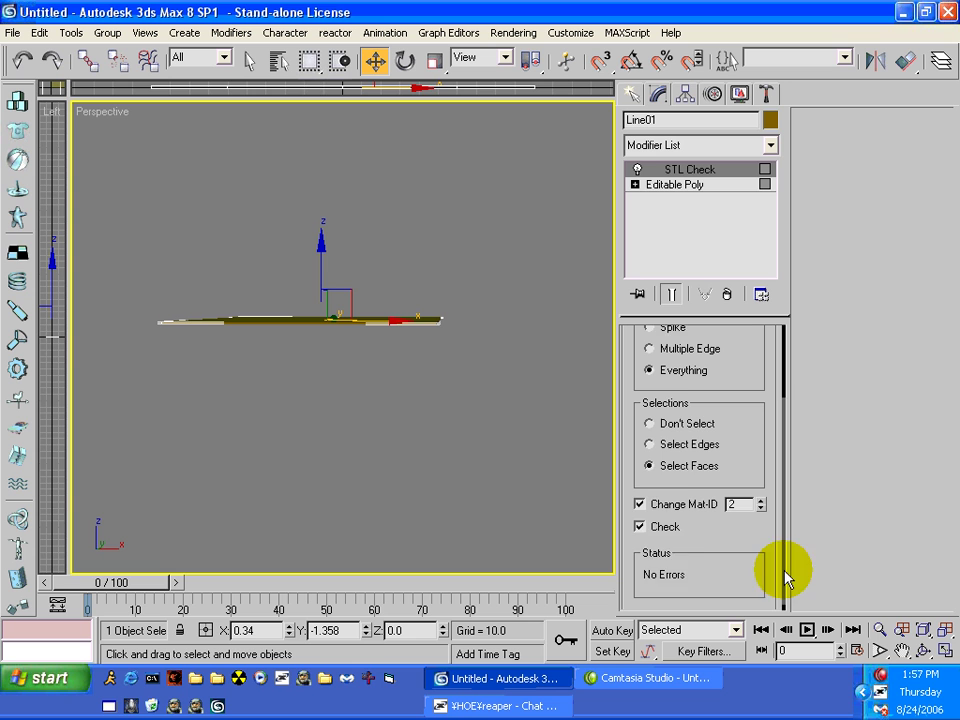
pyautogui.click(641, 519)
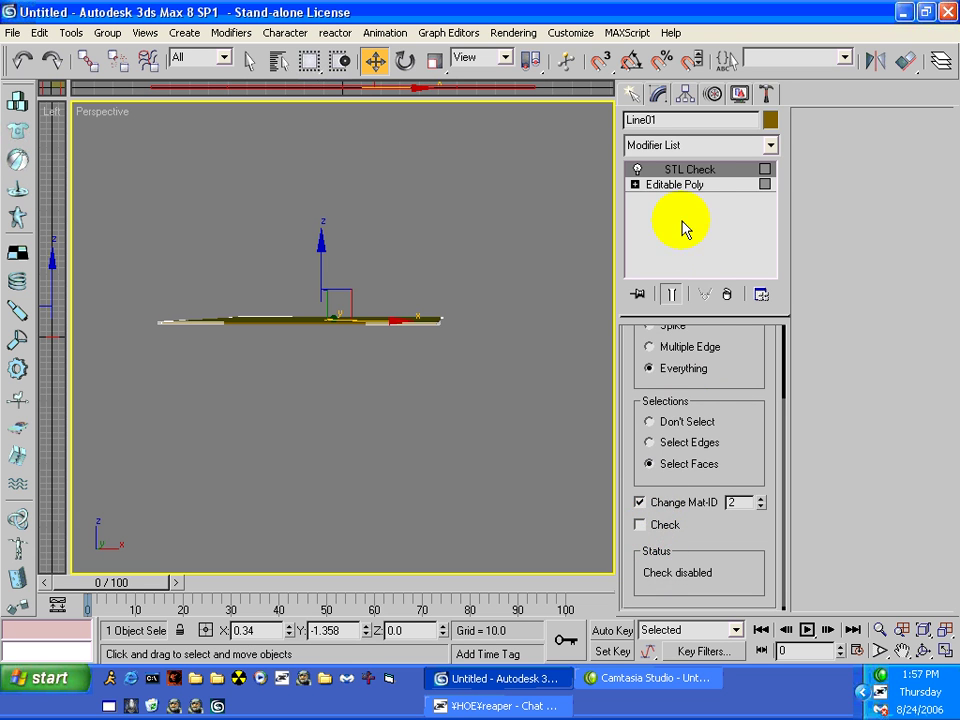
# Step: Inset the slab's top polygon to leave a narrow border strip, then clear the selection
pyautogui.click(690, 185)
pyautogui.click(446, 476)
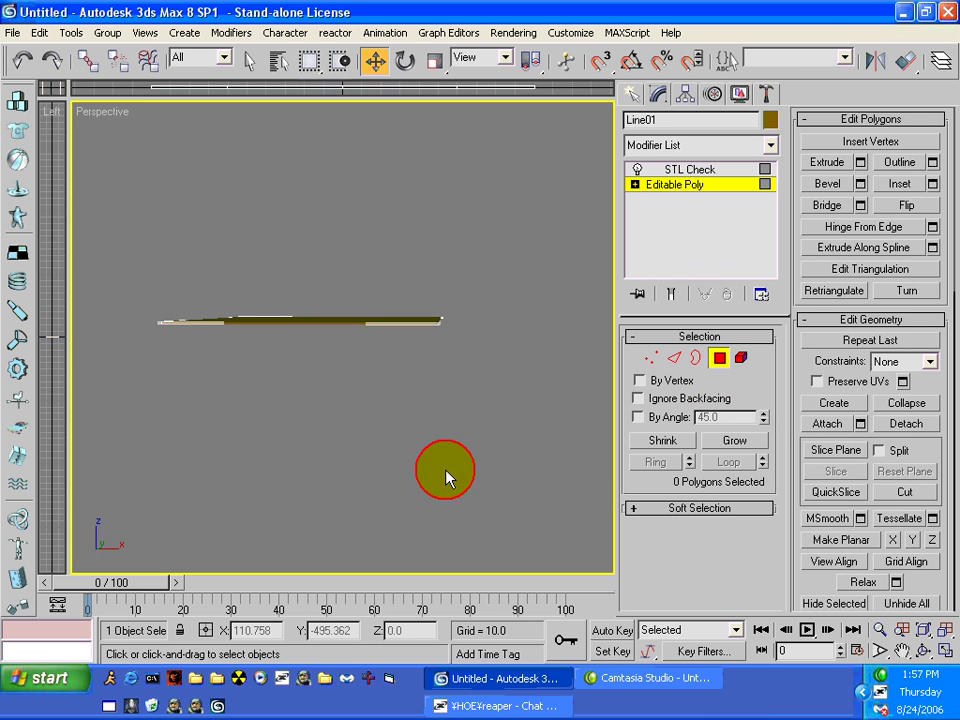
pyautogui.keyDown('alt'); pyautogui.moveTo(436, 480); pyautogui.dragTo(510, 345, button='middle'); pyautogui.keyUp('alt')
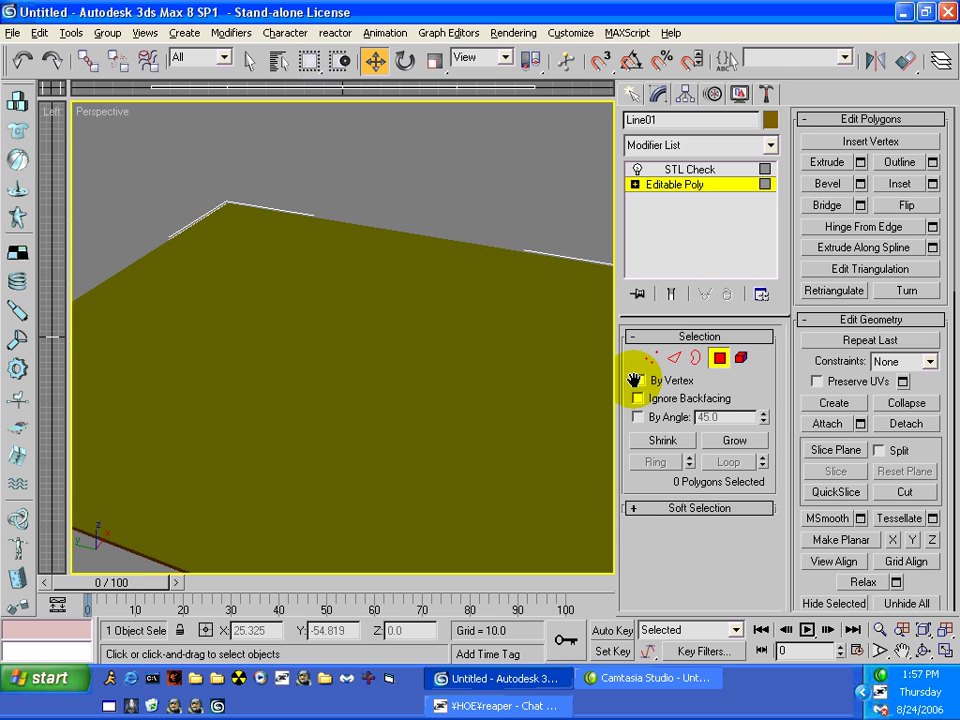
pyautogui.click(899, 184)
pyautogui.click(388, 365)
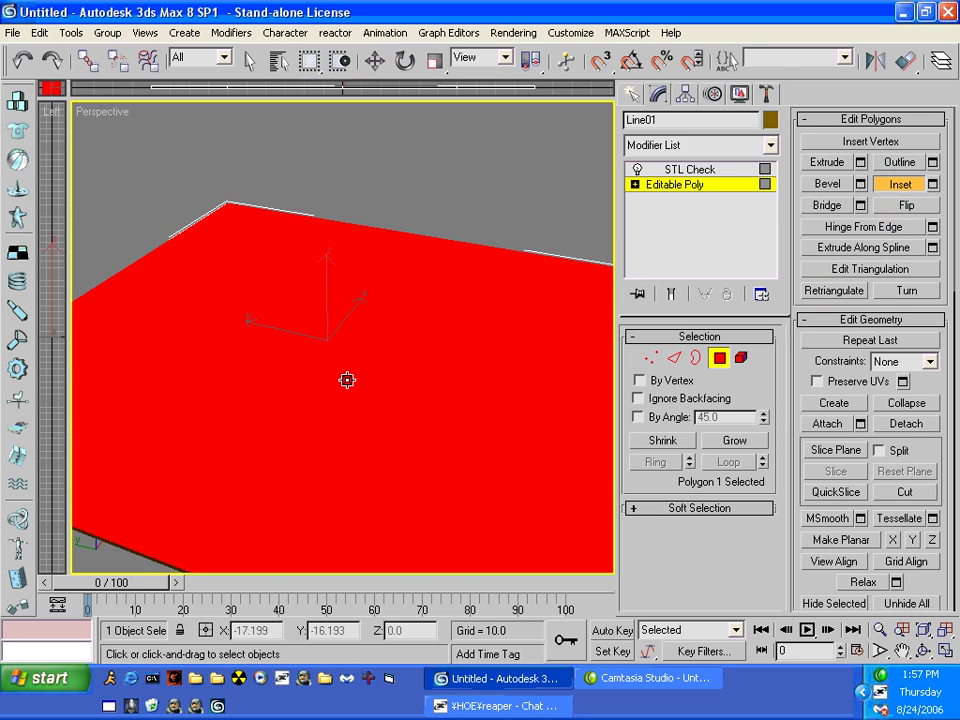
pyautogui.moveTo(344, 383)
pyautogui.mouseDown()
pyautogui.moveTo(347, 399)
pyautogui.moveTo(344, 391)
pyautogui.mouseUp()
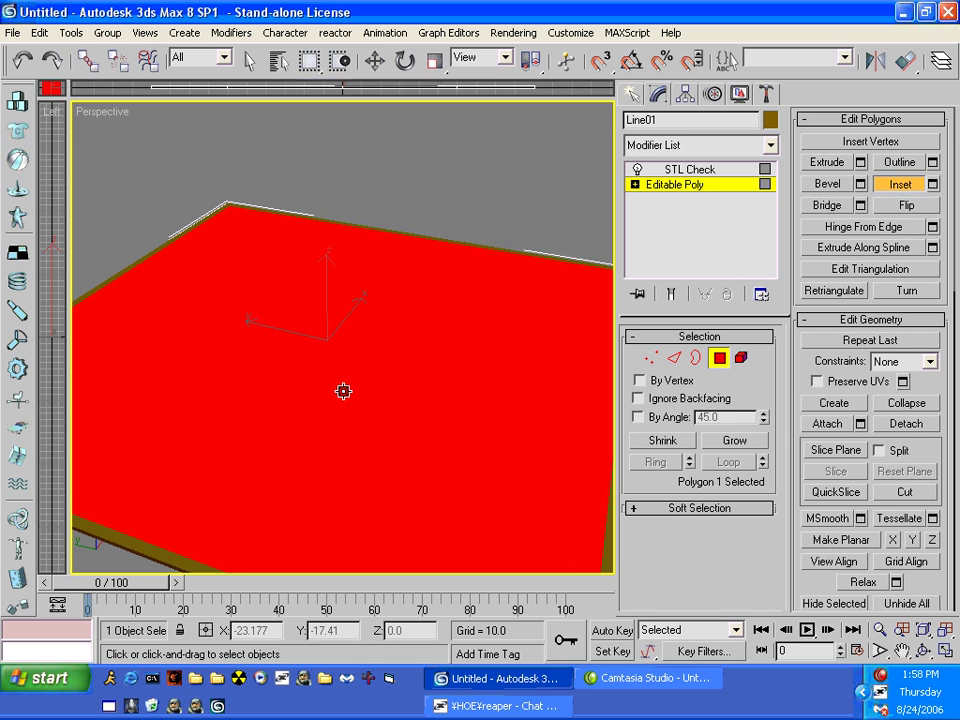
pyautogui.click(491, 197)
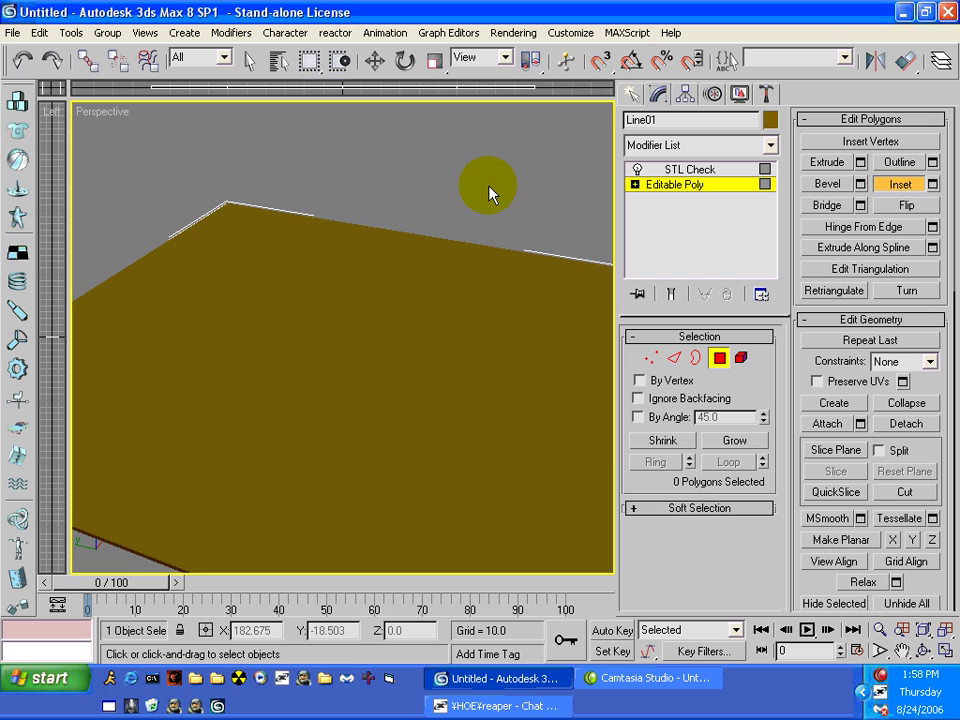
# Step: Select the first border faces along the slab's top, right and left edges
pyautogui.moveTo(178, 348)
pyautogui.keyDown('alt'); pyautogui.mouseDown(button='middle')
pyautogui.moveTo(519, 364)
pyautogui.moveTo(506, 336)
pyautogui.moveTo(444, 315)
pyautogui.moveTo(401, 321)
pyautogui.moveTo(343, 358)
pyautogui.moveTo(360, 418)
pyautogui.moveTo(437, 403)
pyautogui.moveTo(465, 392)
pyautogui.moveTo(189, 375)
pyautogui.mouseUp(button='middle'); pyautogui.keyUp('alt')
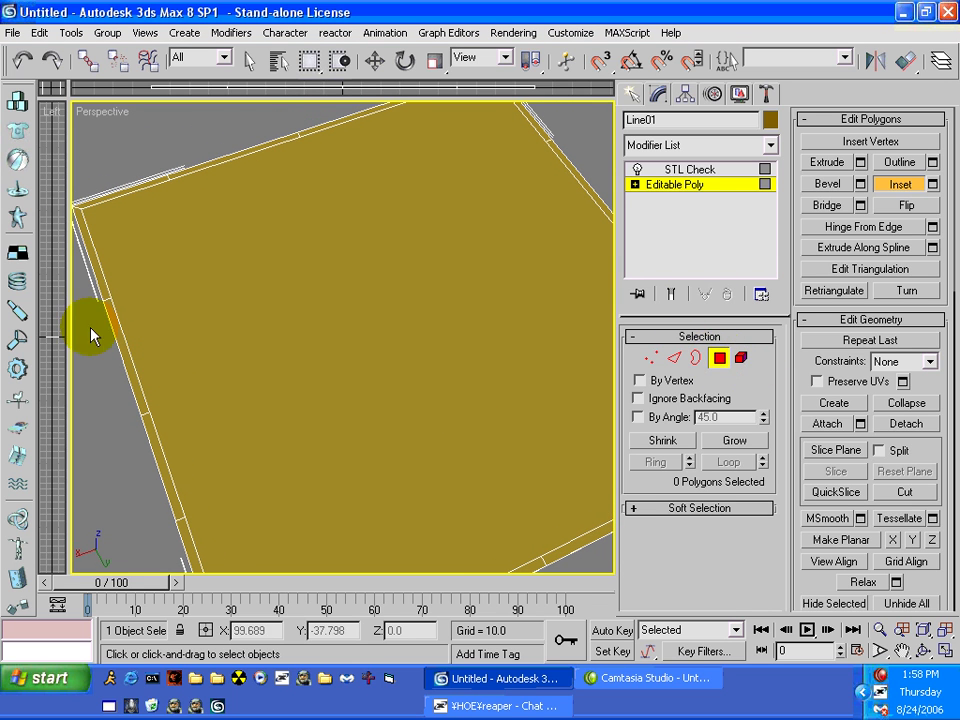
pyautogui.click(249, 61)
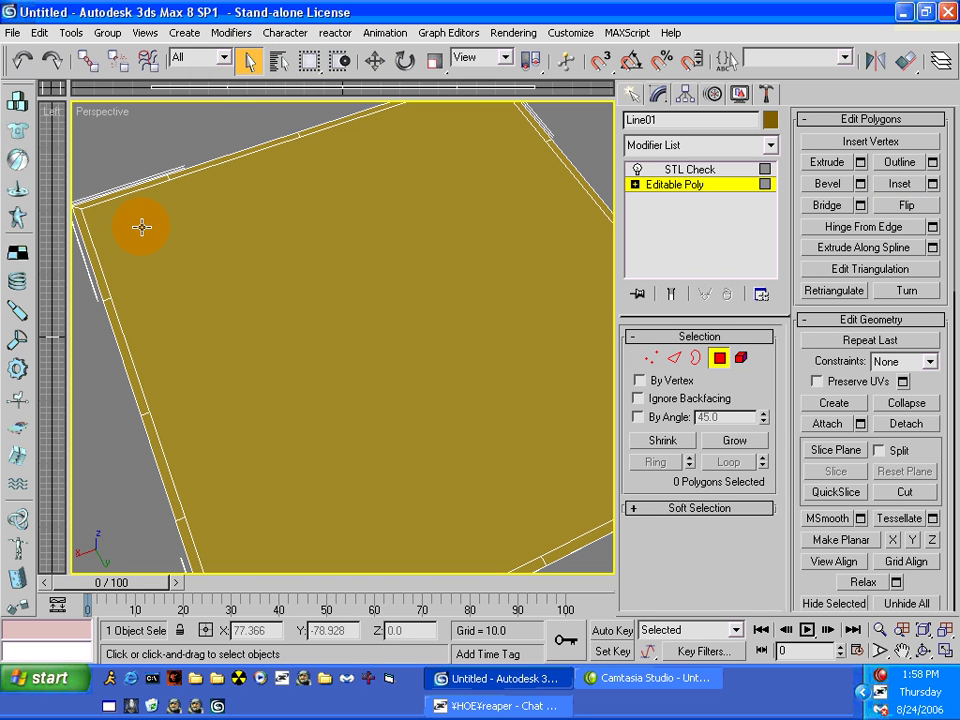
pyautogui.click(124, 190)
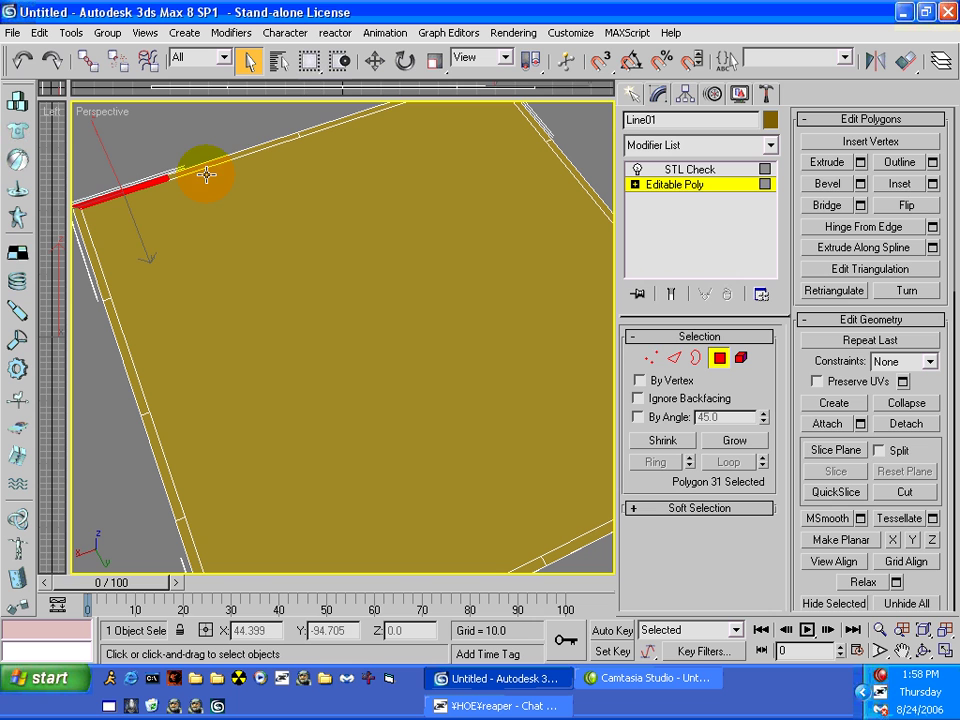
pyautogui.keyDown('ctrl'); pyautogui.click(285, 147); pyautogui.keyUp('ctrl')
pyautogui.keyDown('ctrl'); pyautogui.click(343, 119); pyautogui.keyUp('ctrl')
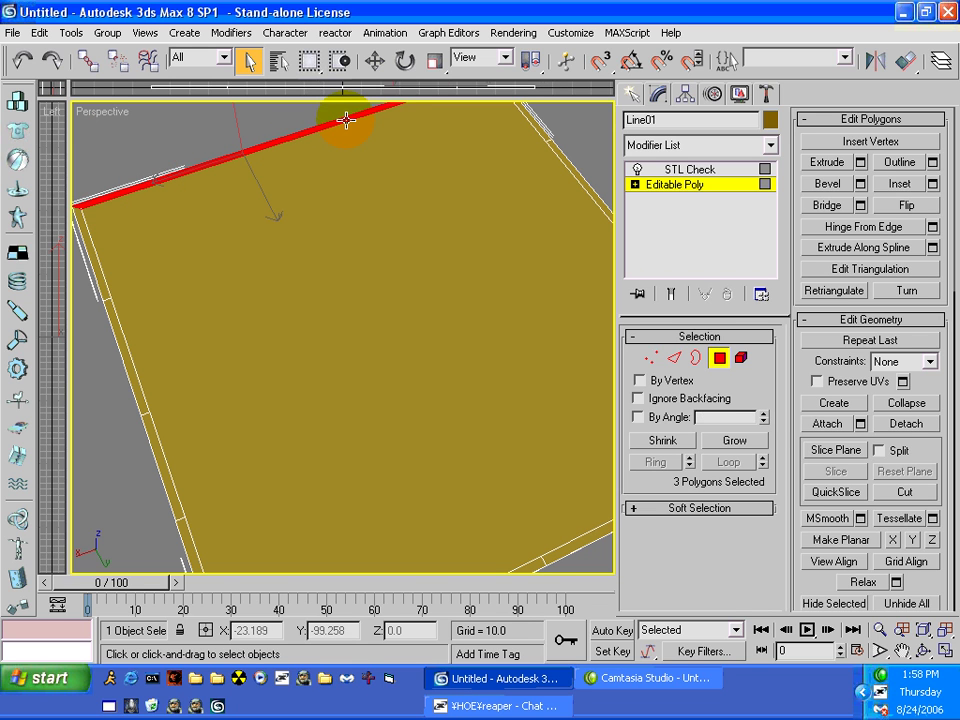
pyautogui.keyDown('ctrl'); pyautogui.click(545, 140); pyautogui.keyUp('ctrl')
pyautogui.keyDown('ctrl'); pyautogui.click(561, 154); pyautogui.keyUp('ctrl')
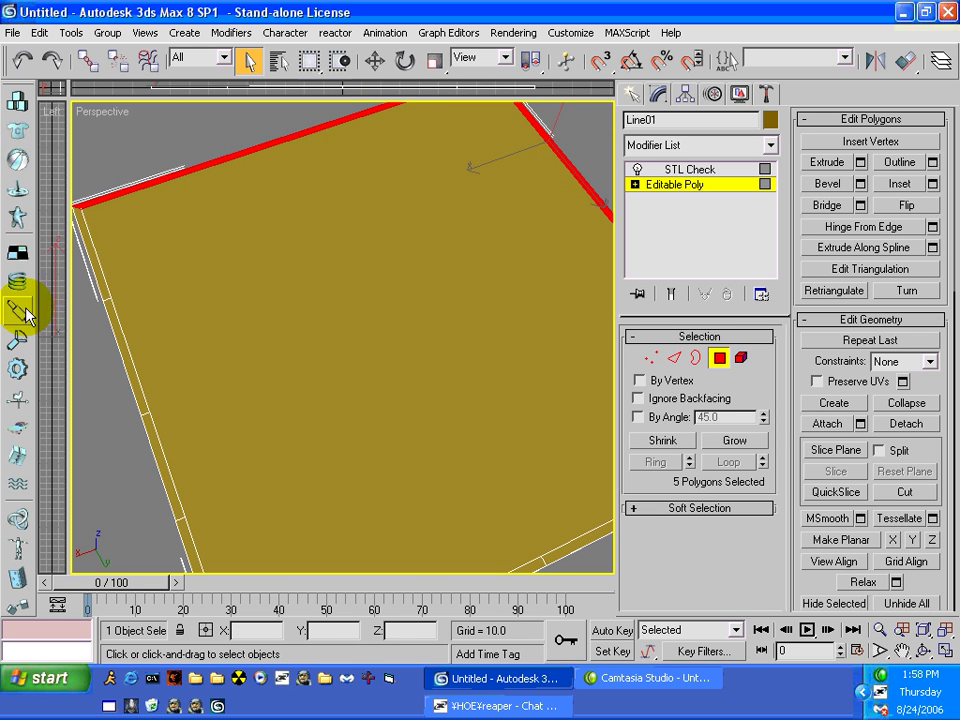
pyautogui.keyDown('ctrl'); pyautogui.click(122, 335); pyautogui.keyUp('ctrl')
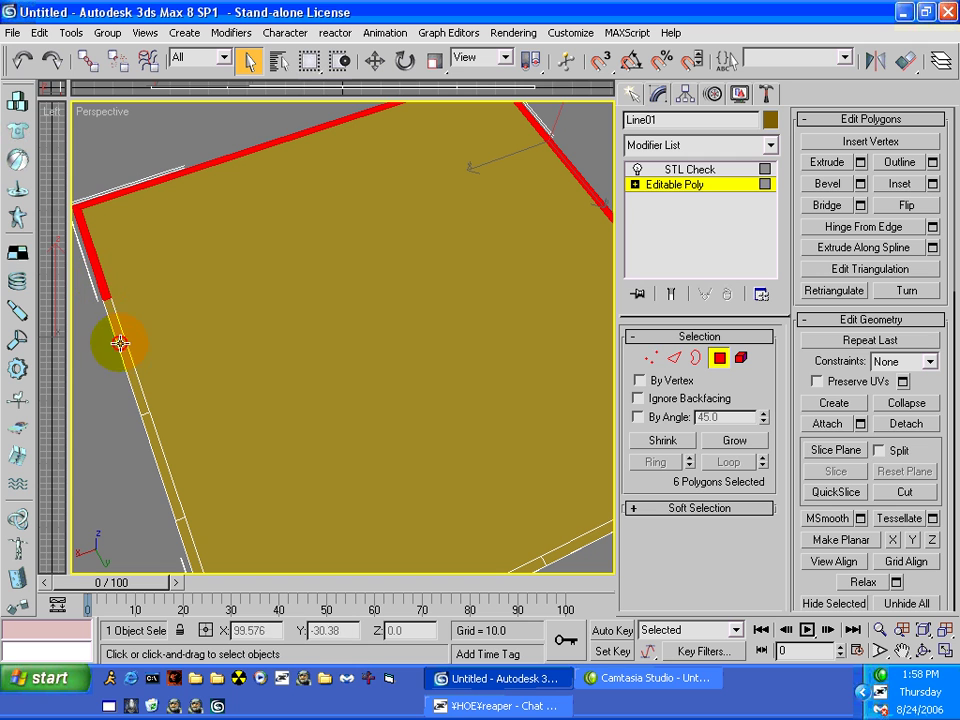
pyautogui.keyDown('ctrl'); pyautogui.click(165, 456); pyautogui.keyUp('ctrl')
# Step: Extend the border selection along the left and bottom edges, dropping the central face
pyautogui.moveTo(165, 456); pyautogui.dragTo(266, 420, button='middle')
pyautogui.keyDown('ctrl'); pyautogui.click(277, 426); pyautogui.keyUp('ctrl')
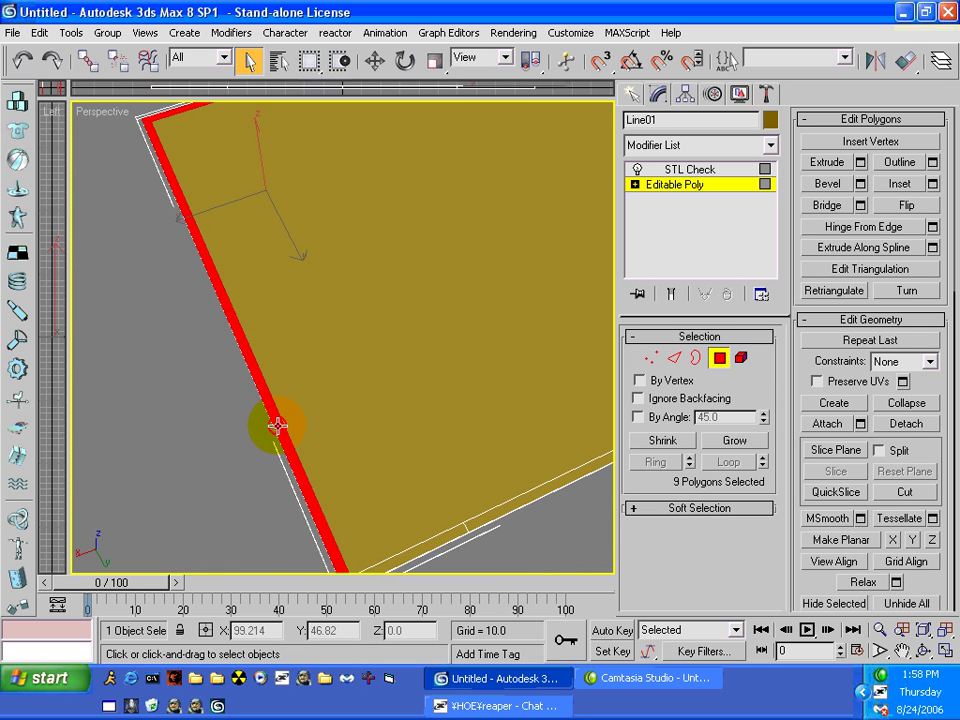
pyautogui.keyDown('ctrl'); pyautogui.click(429, 543); pyautogui.keyUp('ctrl')
pyautogui.keyDown('ctrl'); pyautogui.click(498, 511); pyautogui.keyUp('ctrl')
pyautogui.moveTo(498, 511); pyautogui.dragTo(286, 532, button='middle')
pyautogui.keyDown('ctrl'); pyautogui.click(404, 520); pyautogui.keyUp('ctrl')
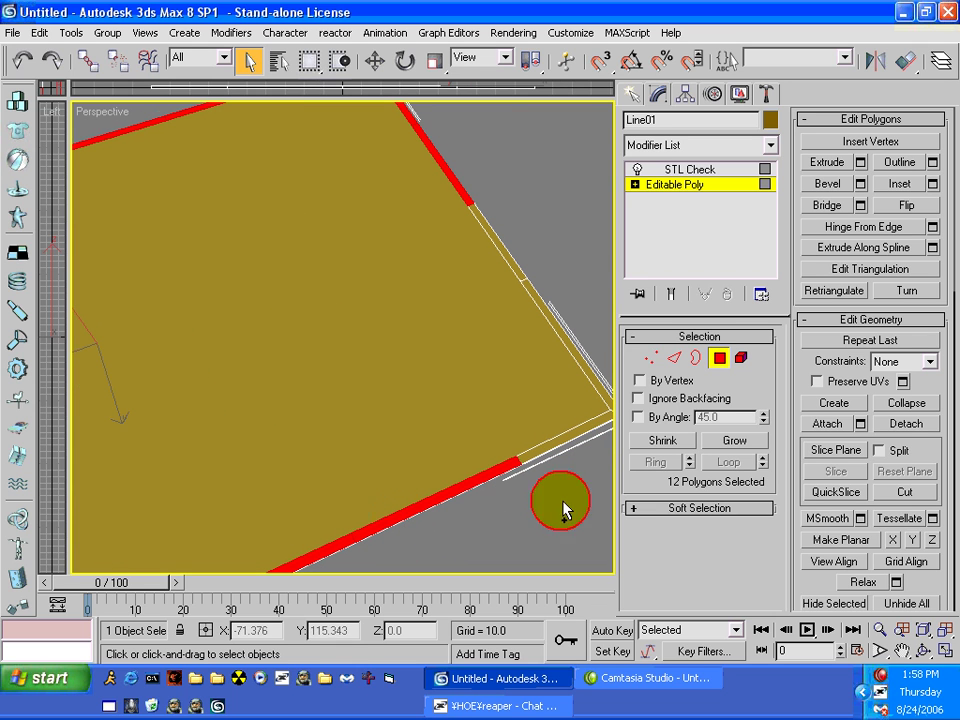
pyautogui.keyDown('ctrl'); pyautogui.click(551, 441); pyautogui.keyUp('ctrl')
pyautogui.keyDown('ctrl'); pyautogui.click(582, 368); pyautogui.keyUp('ctrl')
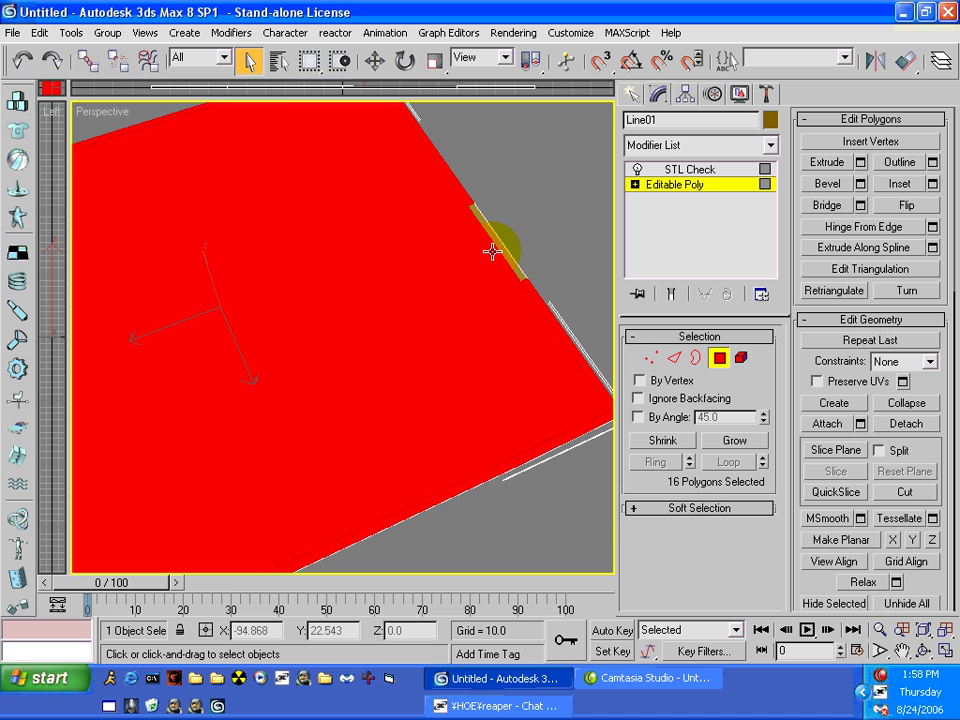
pyautogui.keyDown('alt'); pyautogui.click(428, 325); pyautogui.keyUp('alt')
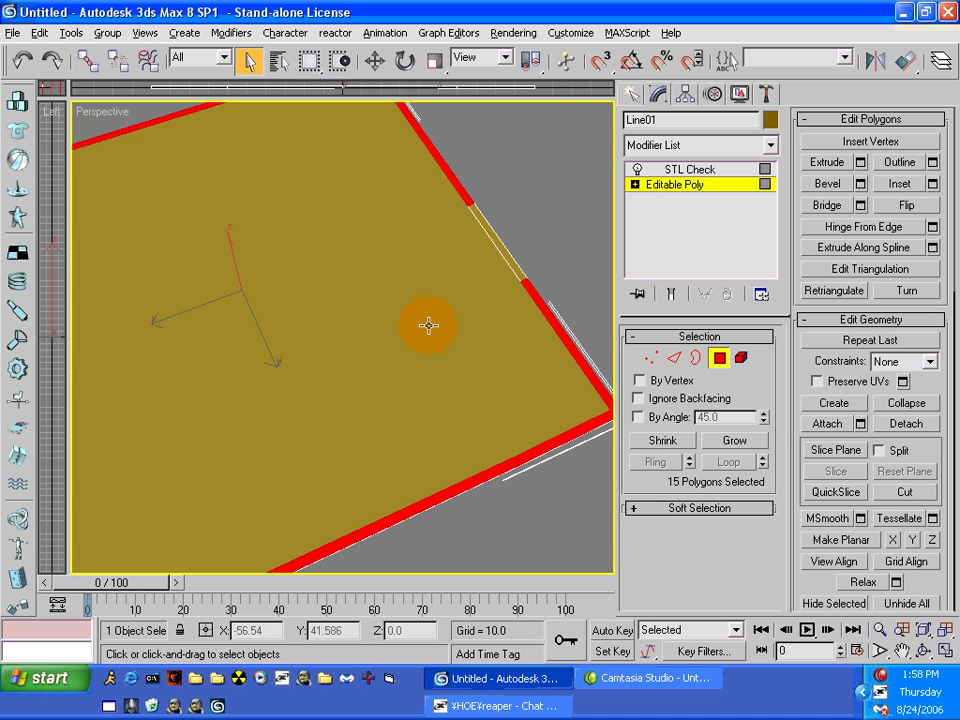
pyautogui.keyDown('alt'); pyautogui.click(500, 229); pyautogui.keyUp('alt')
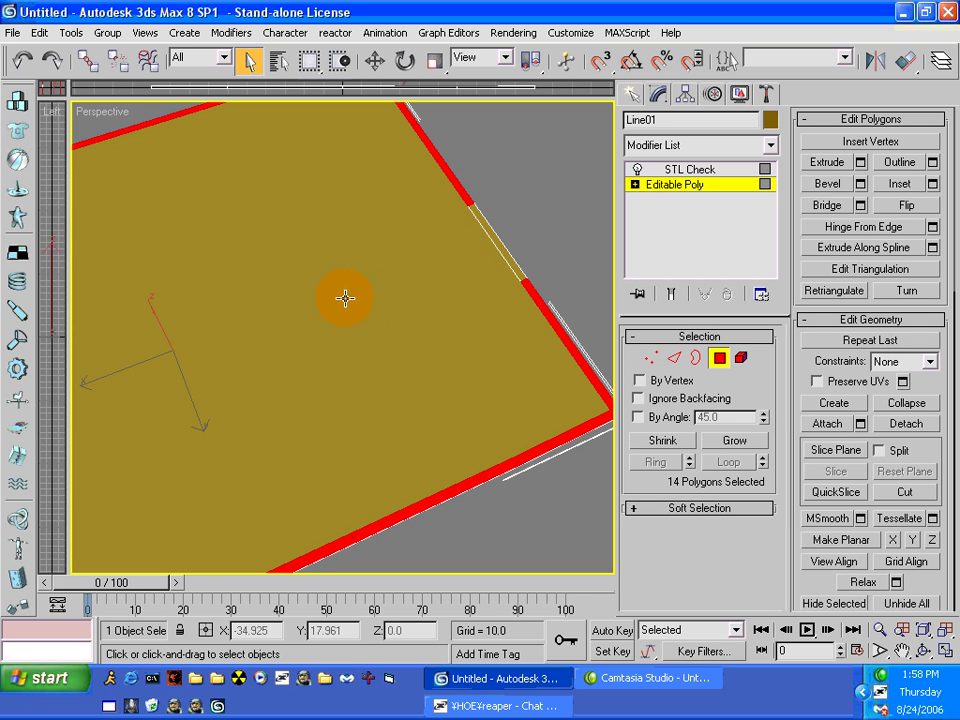
# Step: Add the missing right-edge and corner border faces, keeping the central face deselected
pyautogui.keyDown('alt'); pyautogui.moveTo(338, 306); pyautogui.dragTo(326, 259, button='middle'); pyautogui.keyUp('alt')
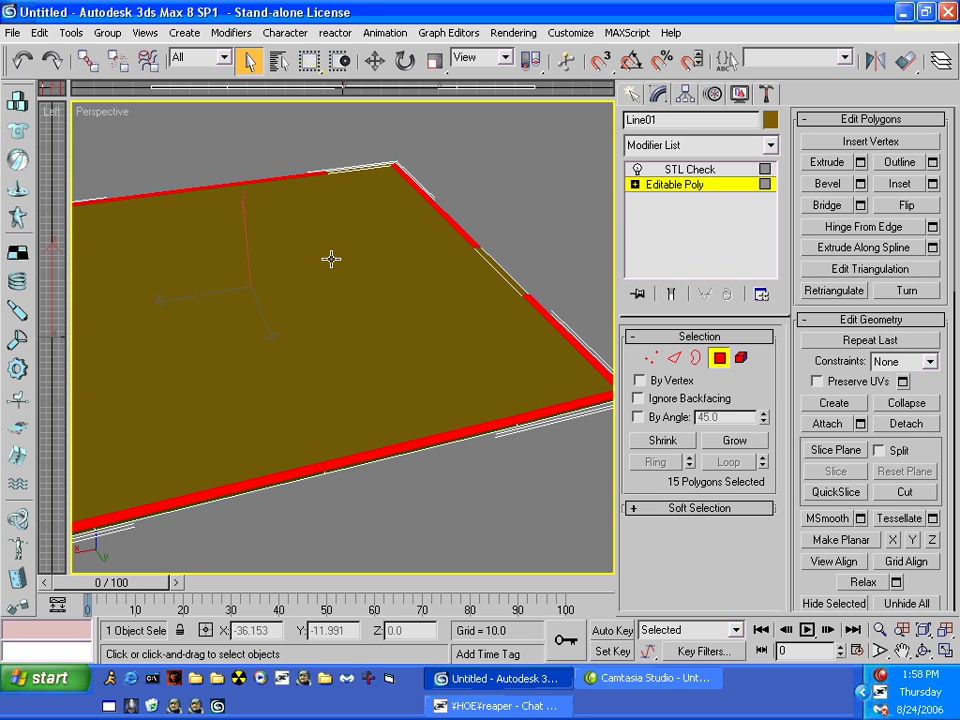
pyautogui.keyDown('alt'); pyautogui.click(574, 300); pyautogui.keyUp('alt')
pyautogui.keyDown('alt'); pyautogui.click(511, 287); pyautogui.keyUp('alt')
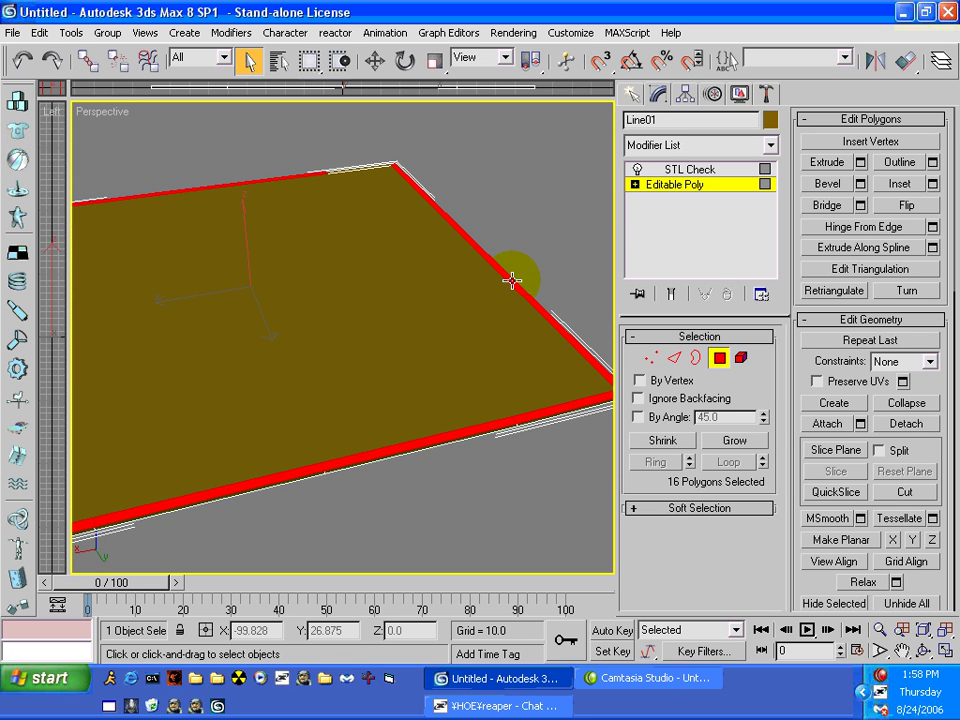
pyautogui.click(370, 167)
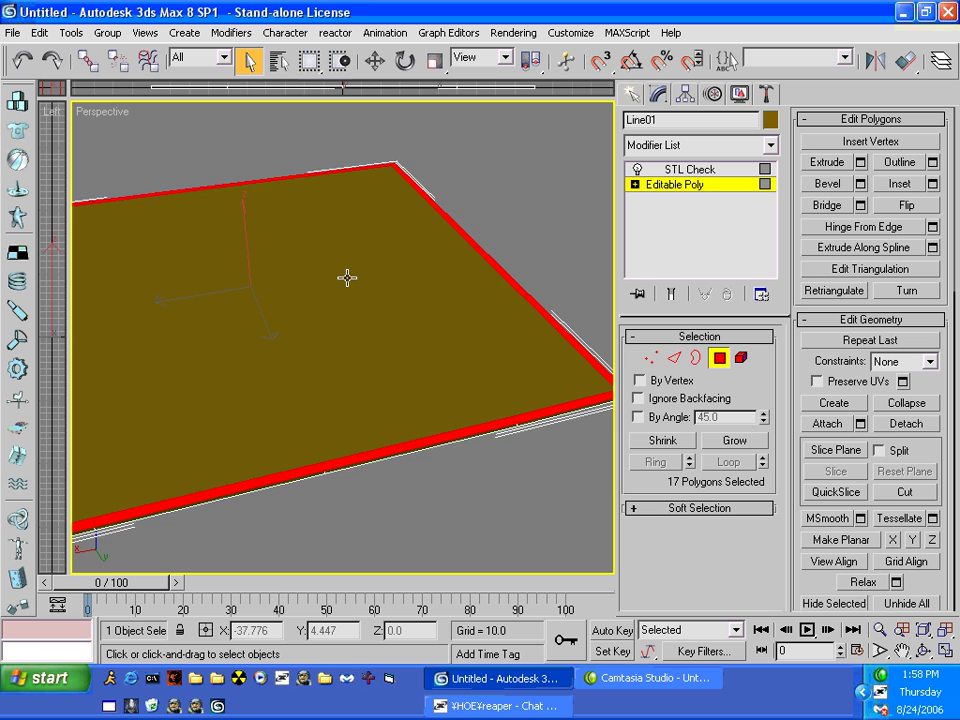
pyautogui.scroll(-5, 313, 339)
pyautogui.keyDown('alt'); pyautogui.moveTo(313, 339); pyautogui.dragTo(373, 154, button='middle'); pyautogui.keyUp('alt')
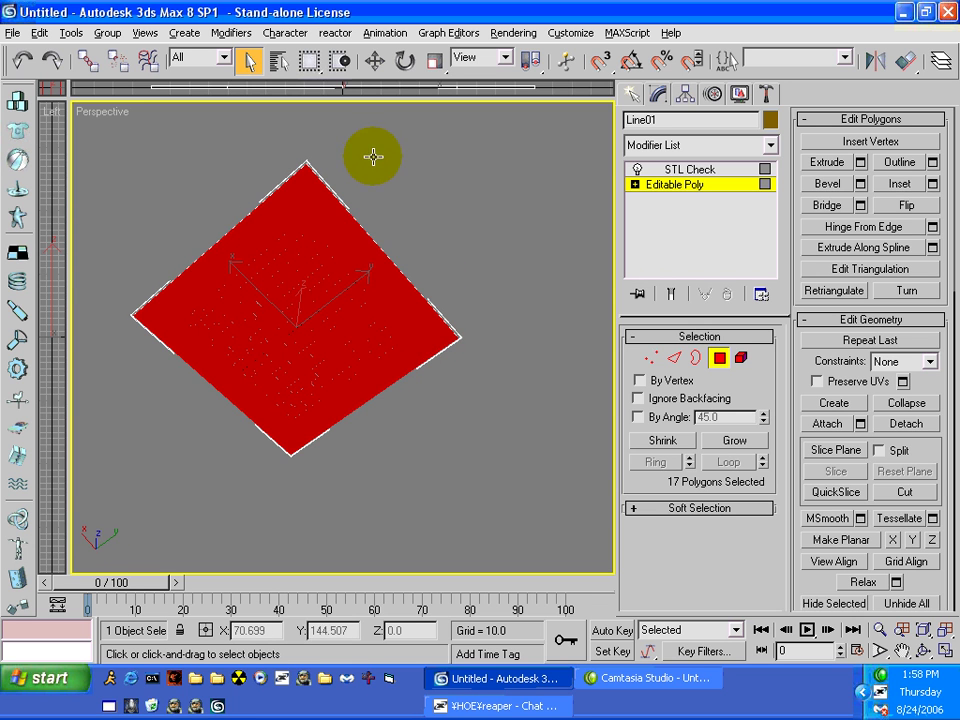
pyautogui.keyDown('alt'); pyautogui.click(315, 285); pyautogui.keyUp('alt')
pyautogui.keyDown('alt'); pyautogui.moveTo(315, 295); pyautogui.dragTo(400, 510, button='middle'); pyautogui.keyUp('alt')
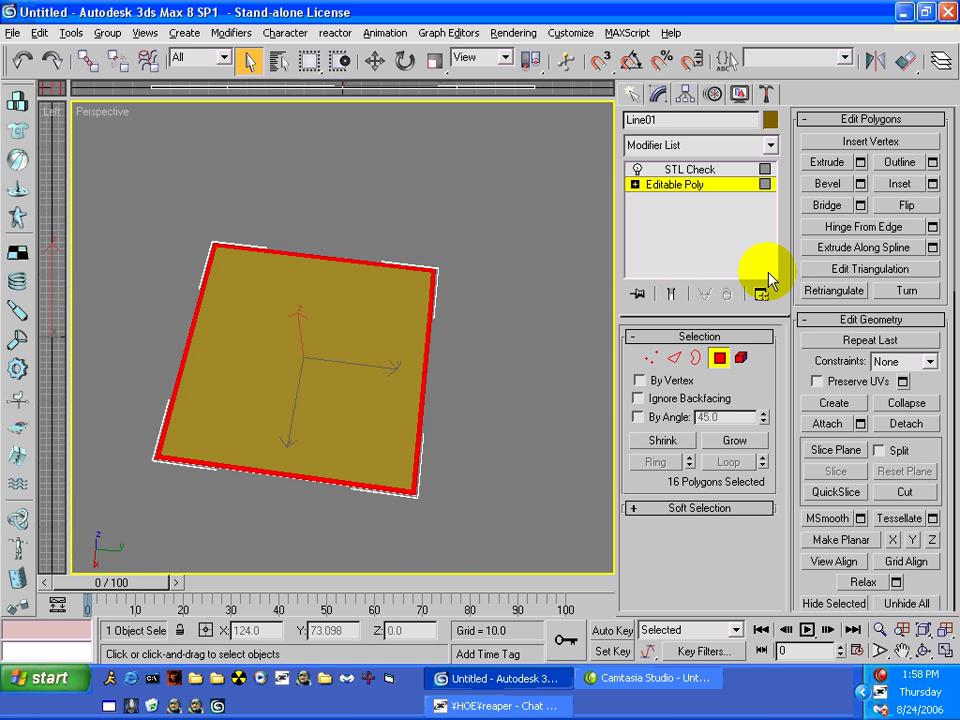
# Step: Extrude the 16 border faces upward into walls, then deselect and inspect the box room
pyautogui.click(821, 163)
pyautogui.keyDown('alt'); pyautogui.moveTo(422, 330); pyautogui.dragTo(401, 295, button='middle'); pyautogui.keyUp('alt')
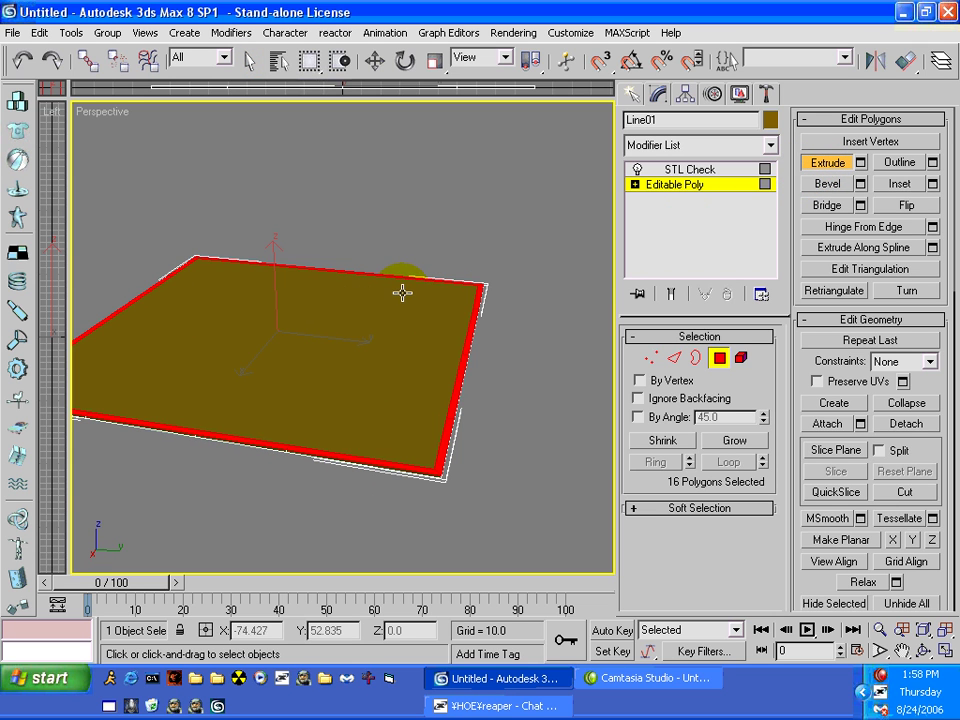
pyautogui.moveTo(408, 278); pyautogui.dragTo(394, 103)
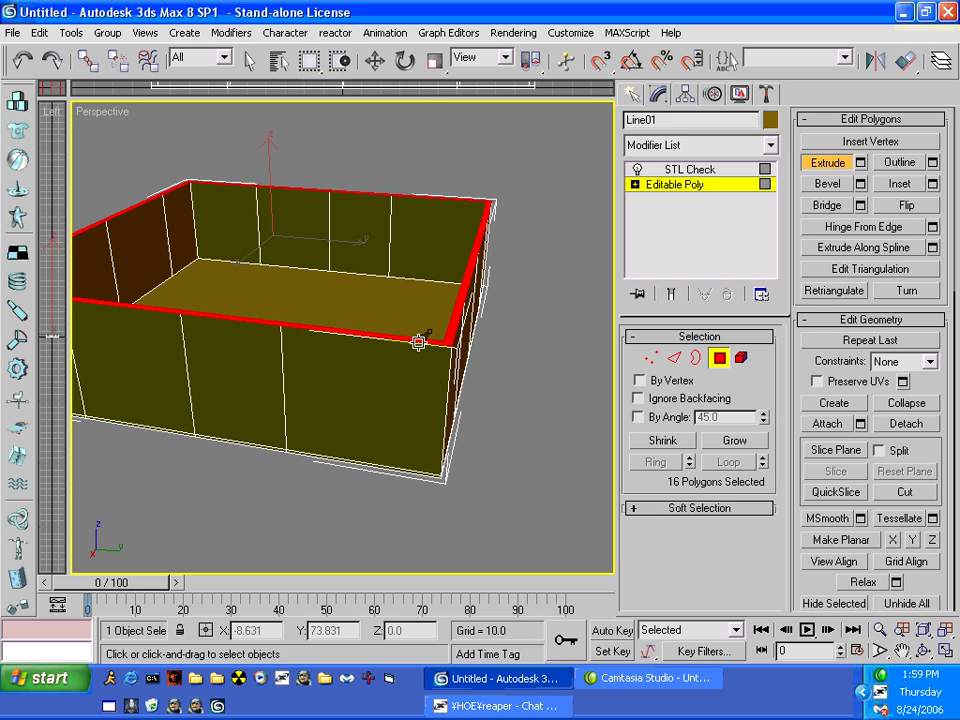
pyautogui.moveTo(418, 342); pyautogui.dragTo(415, 329)
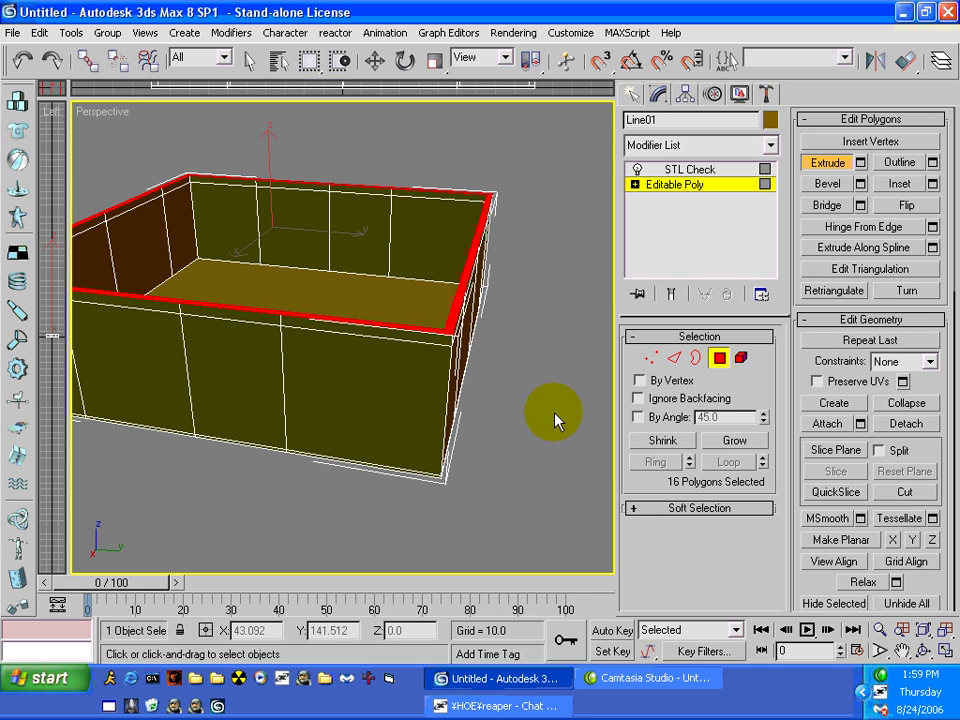
pyautogui.click(549, 465)
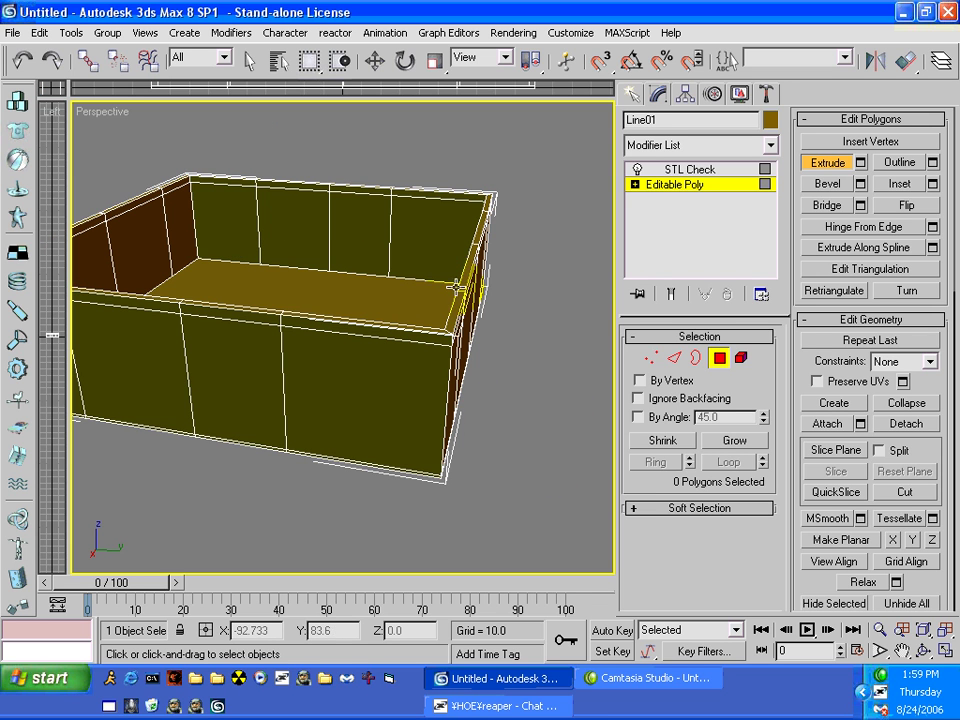
pyautogui.keyDown('alt'); pyautogui.moveTo(456, 287); pyautogui.dragTo(407, 315, button='middle'); pyautogui.keyUp('alt')
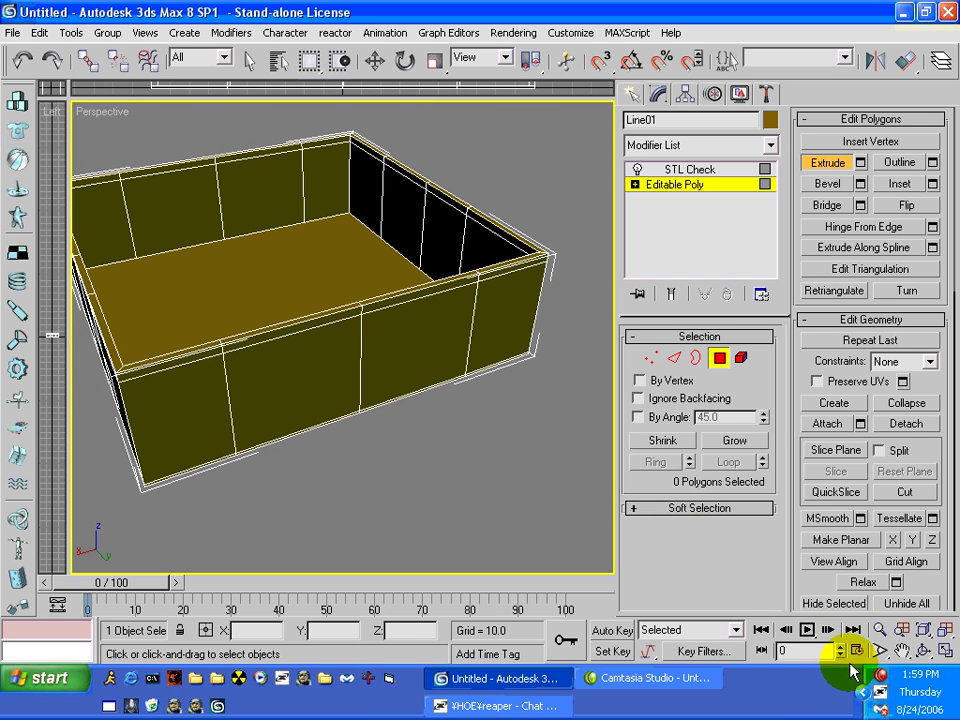